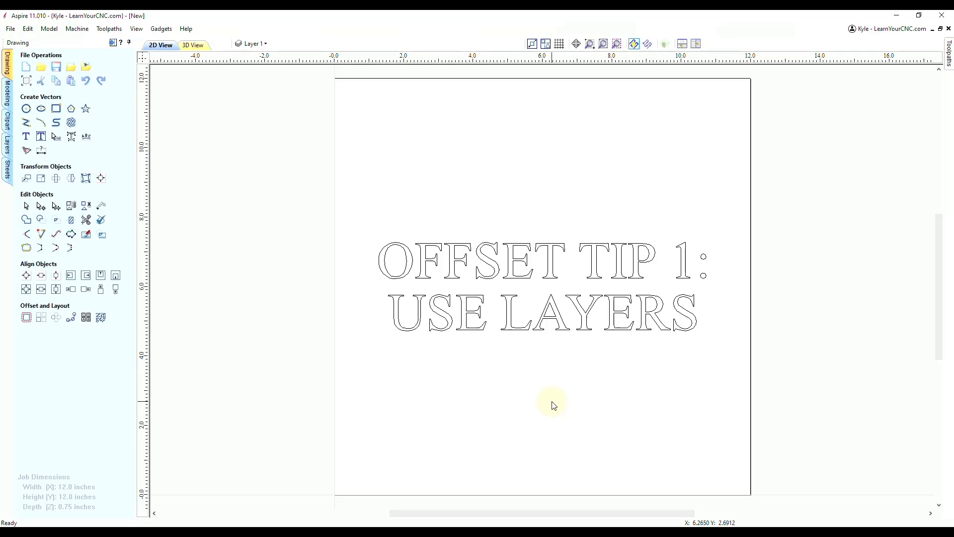
# Step: Add a second layer named 'Offset' and make it the active layer
pyautogui.click(260, 43)
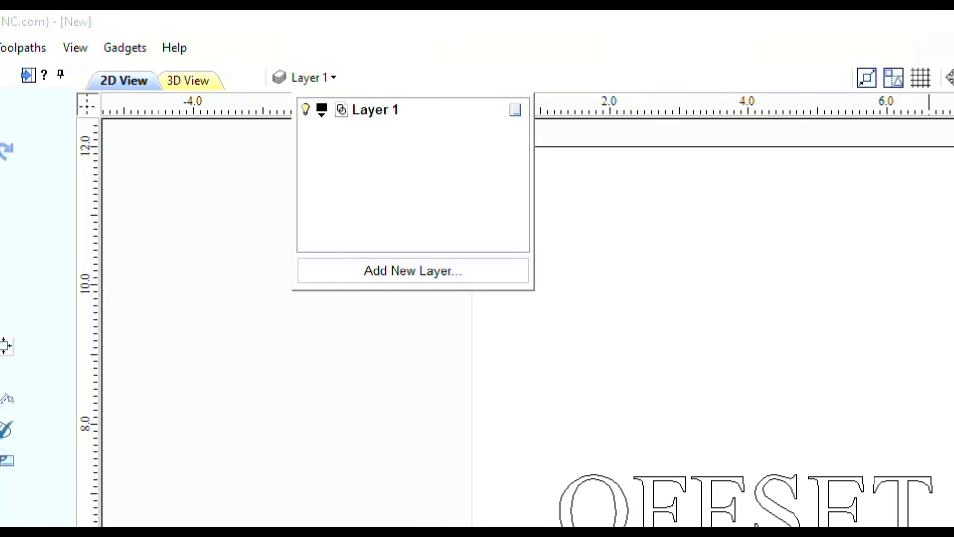
pyautogui.click(386, 265)
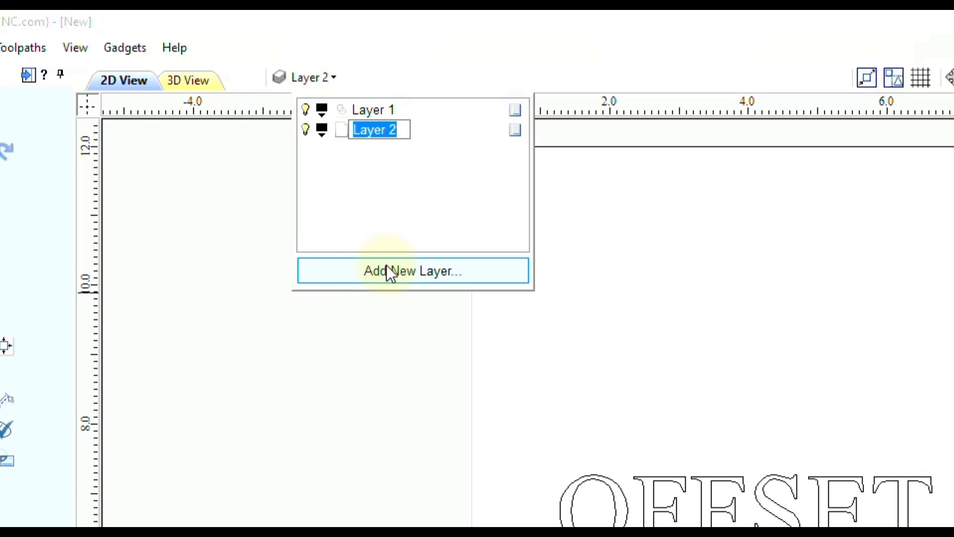
pyautogui.write('Offset')
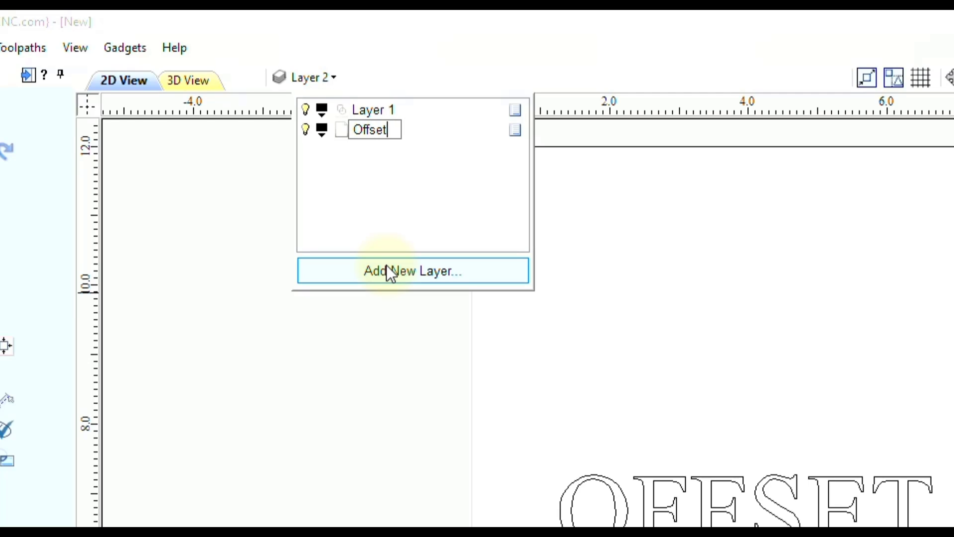
pyautogui.press('Return')
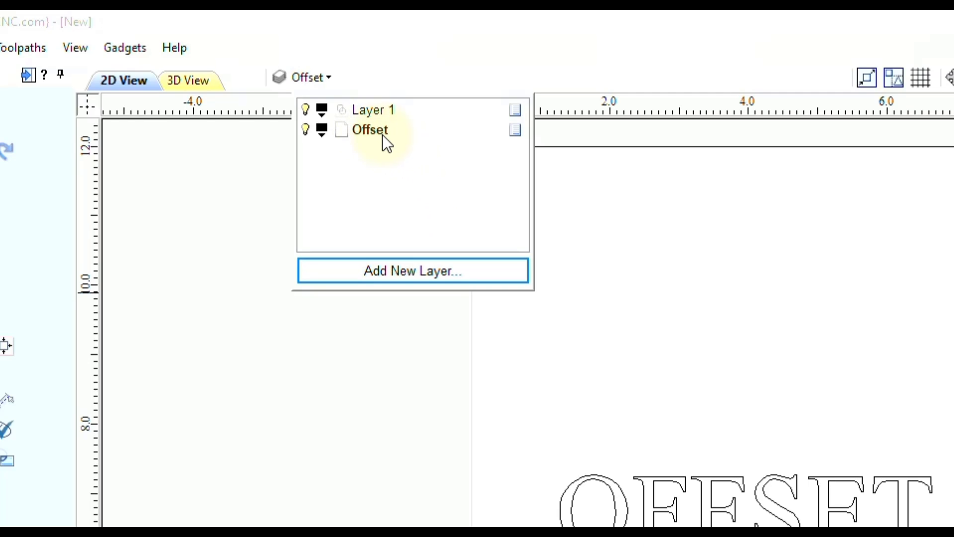
pyautogui.click(636, 231)
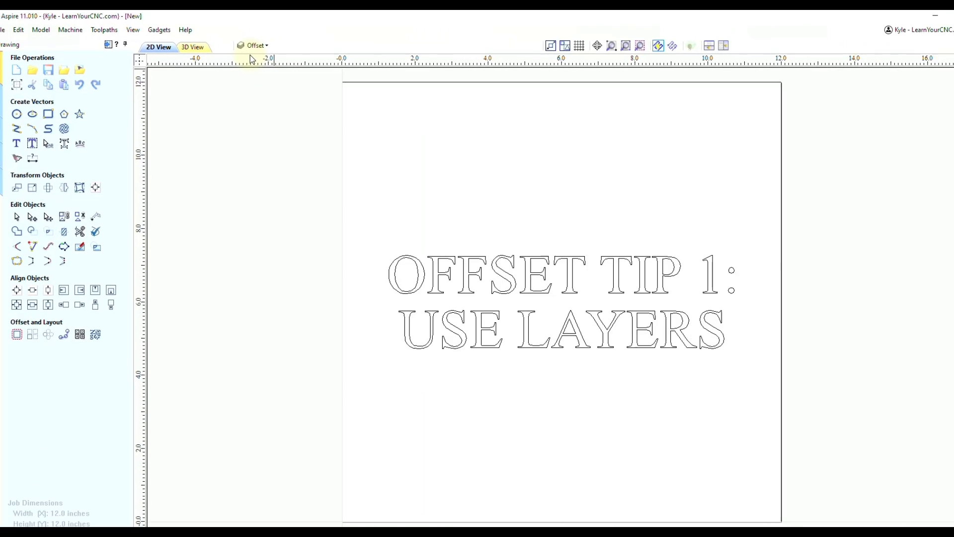
# Step: Offset the title text outwards by 0.125 inches onto the Offset layer
pyautogui.click(447, 276)
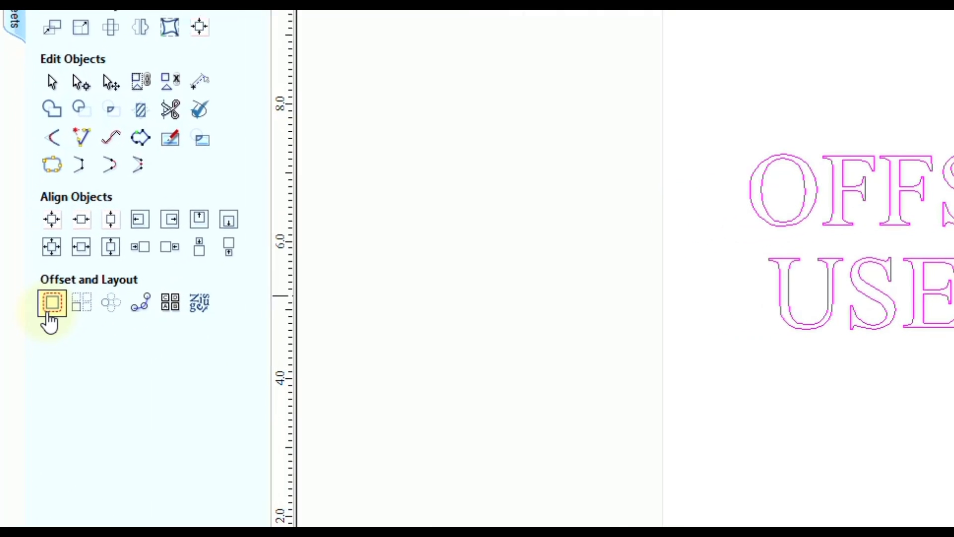
pyautogui.click(51, 314)
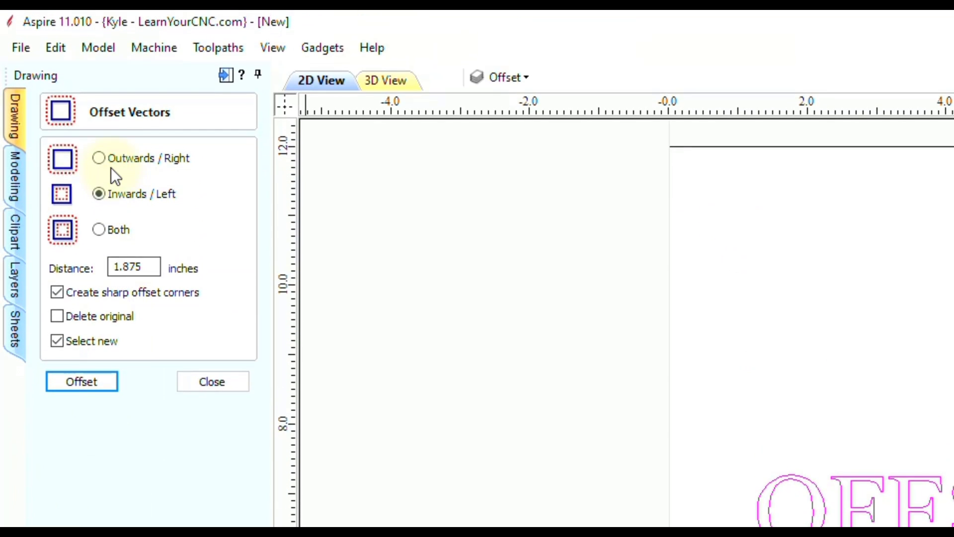
pyautogui.click(100, 157)
pyautogui.moveTo(149, 269); pyautogui.dragTo(96, 266)
pyautogui.write('0.125')
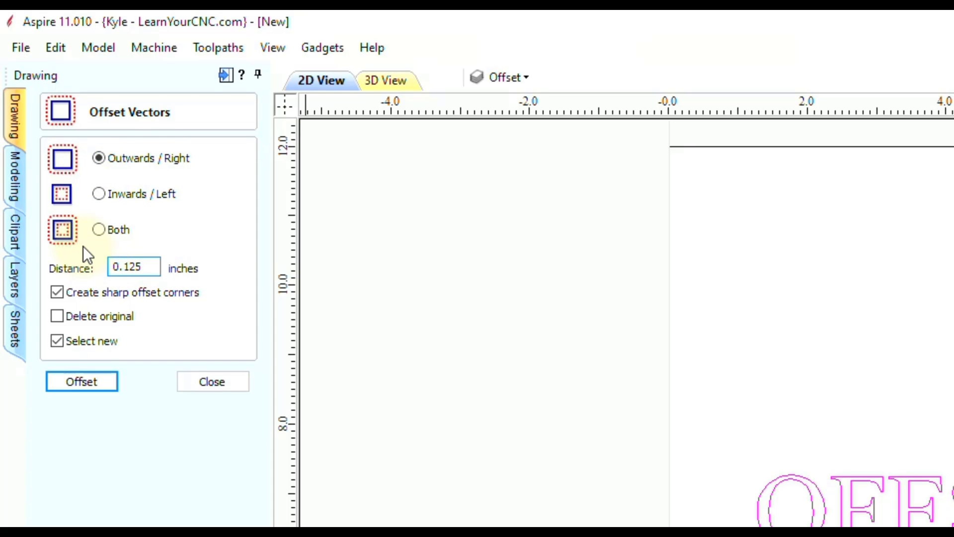
pyautogui.click(87, 381)
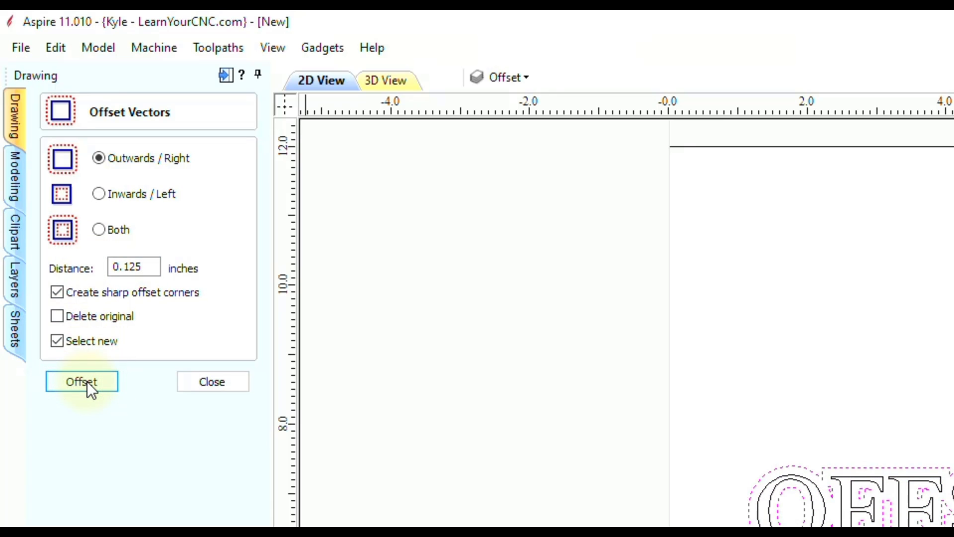
pyautogui.click(219, 383)
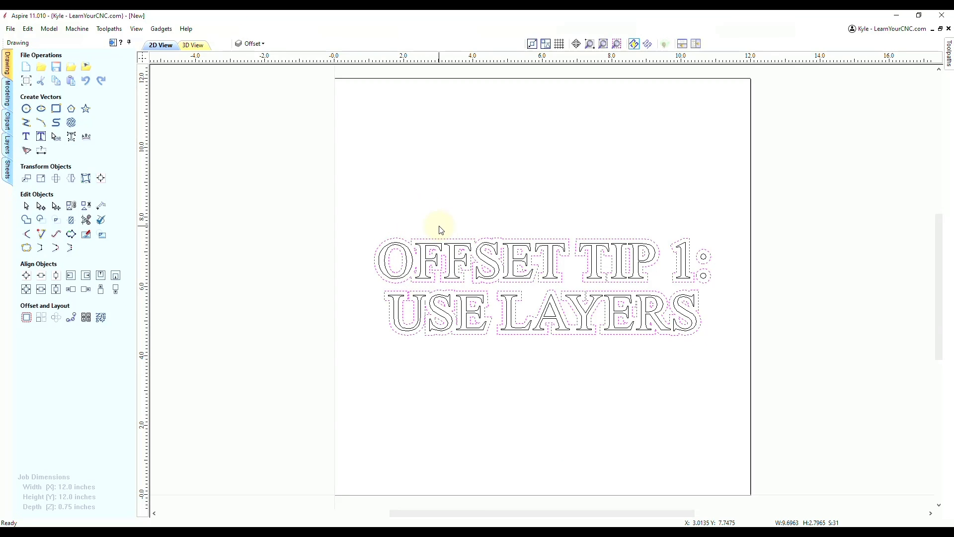
pyautogui.click(257, 42)
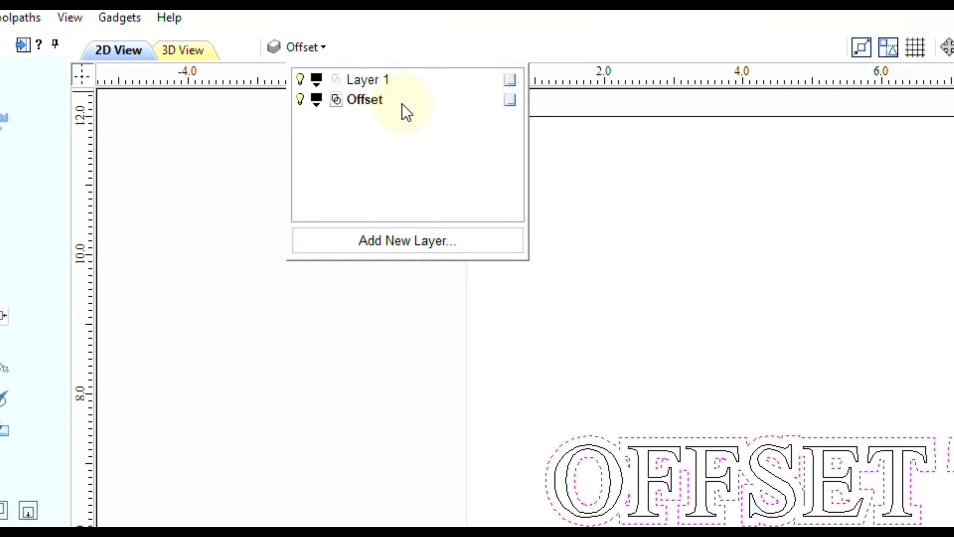
pyautogui.click(300, 100)
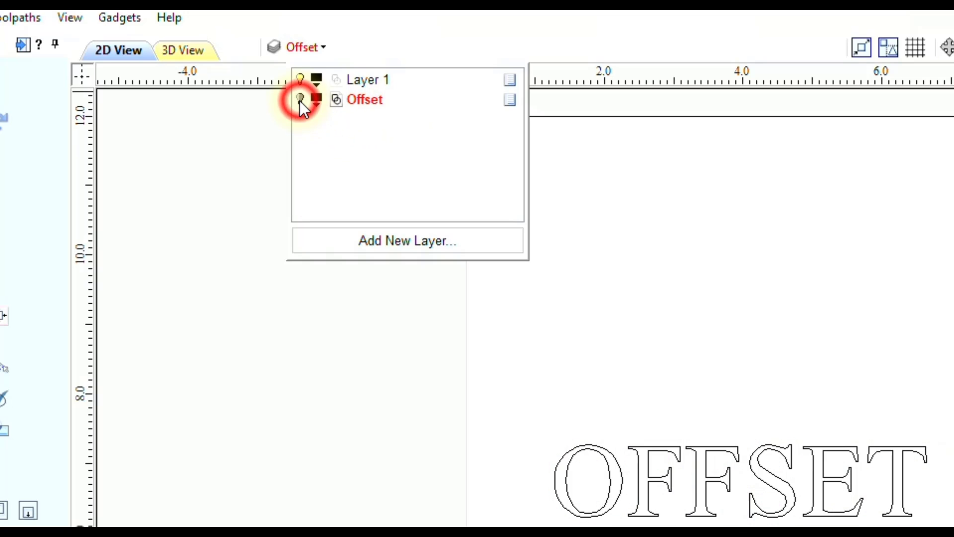
pyautogui.click(300, 101)
pyautogui.click(299, 79)
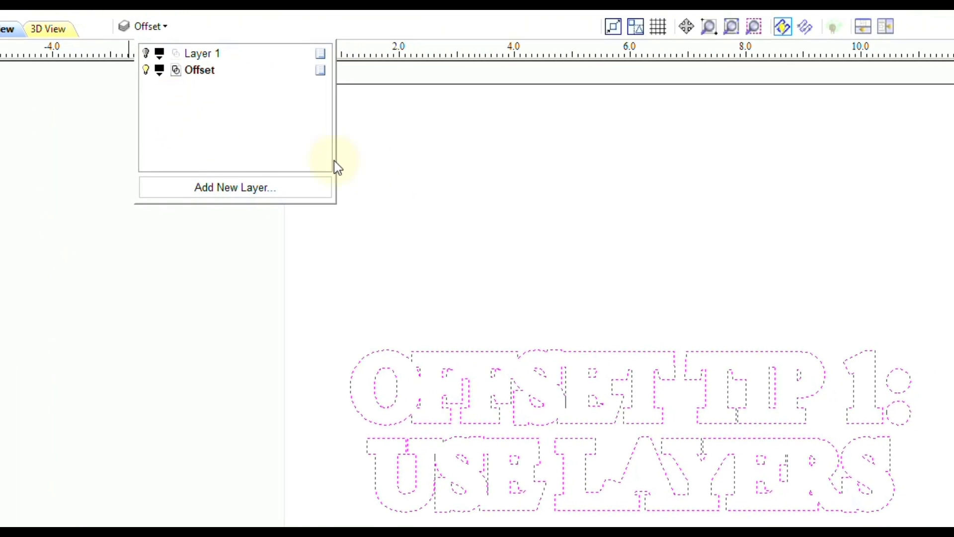
pyautogui.click(147, 53)
pyautogui.click(664, 228)
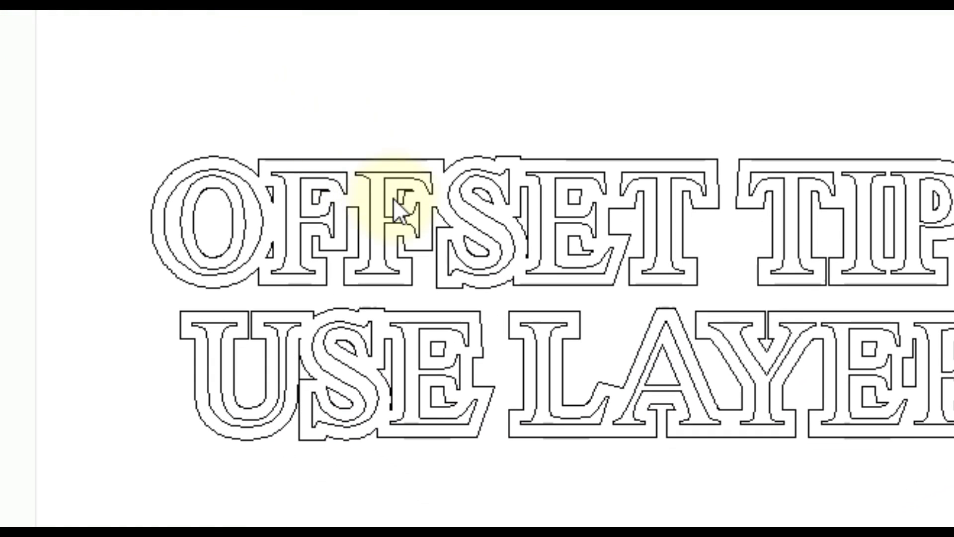
# Step: Select the small leftover pieces inside and beside the F letters, then clear the selection
pyautogui.click(404, 196)
pyautogui.keyDown('shift'); pyautogui.click(322, 195); pyautogui.keyUp('shift')
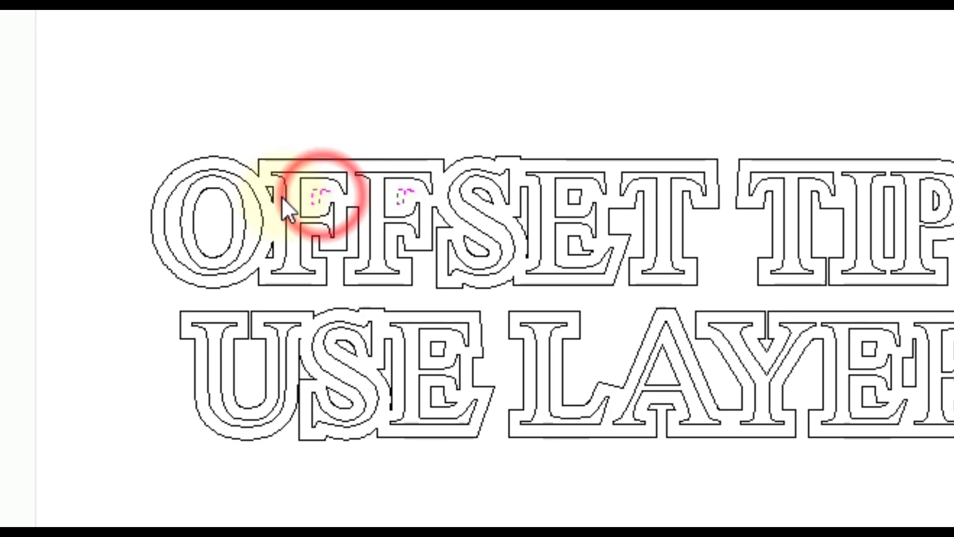
pyautogui.keyDown('shift'); pyautogui.click(271, 193); pyautogui.keyUp('shift')
pyautogui.keyDown('shift'); pyautogui.click(274, 252); pyautogui.keyUp('shift')
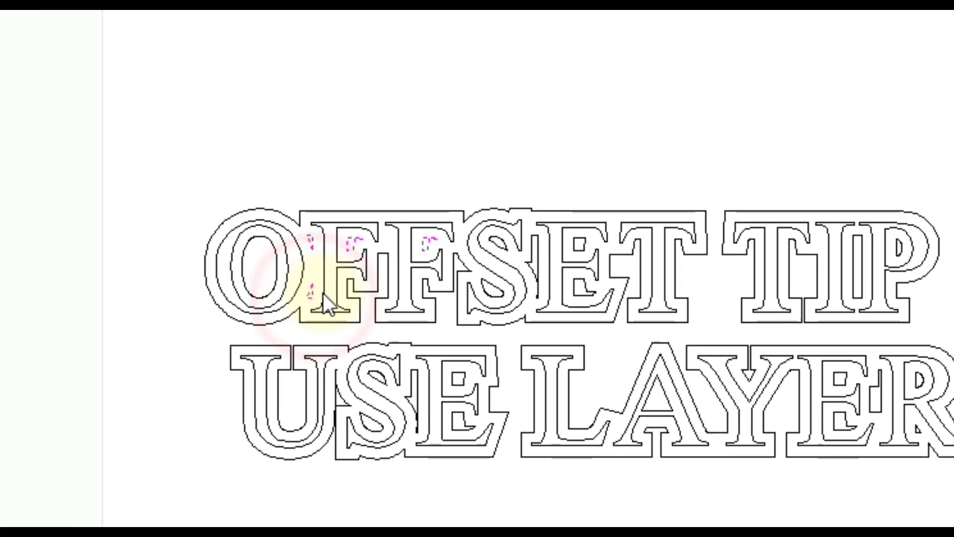
pyautogui.click(264, 102)
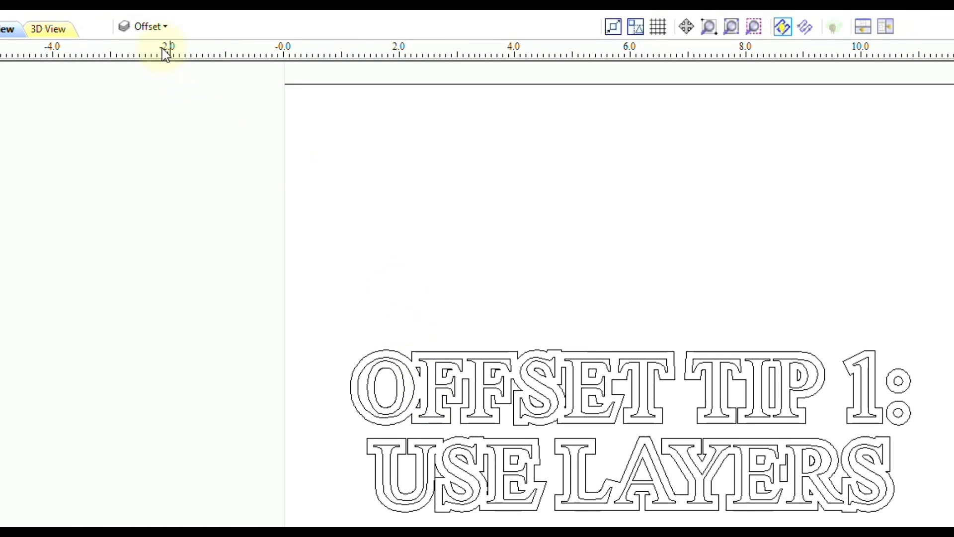
# Step: Select every vector on the Offset layer with Select Layer Vectors
pyautogui.click(149, 24)
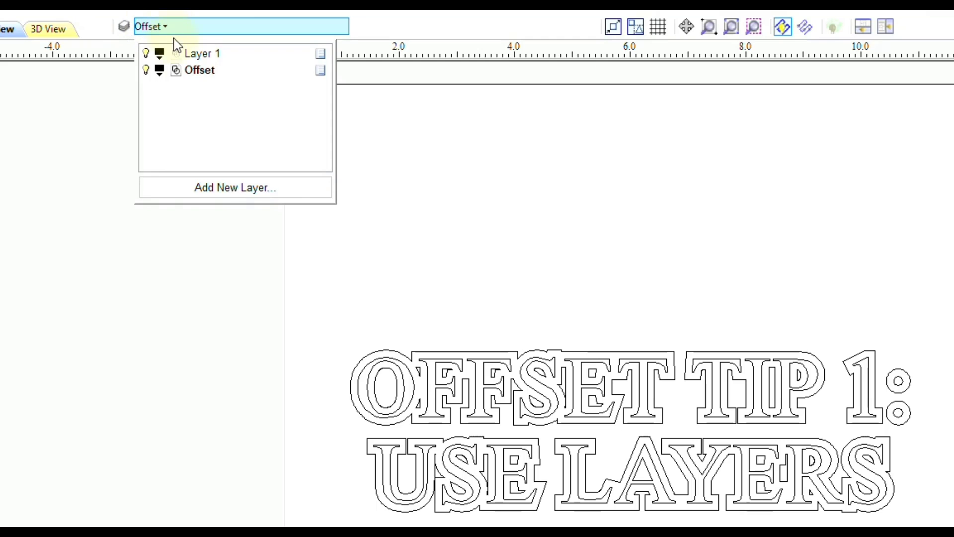
pyautogui.rightClick(198, 70)
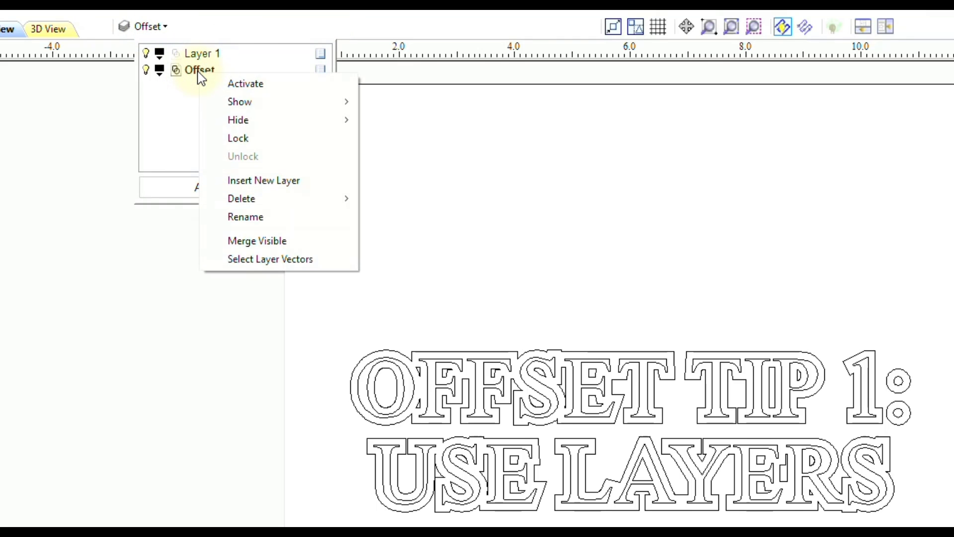
pyautogui.click(289, 264)
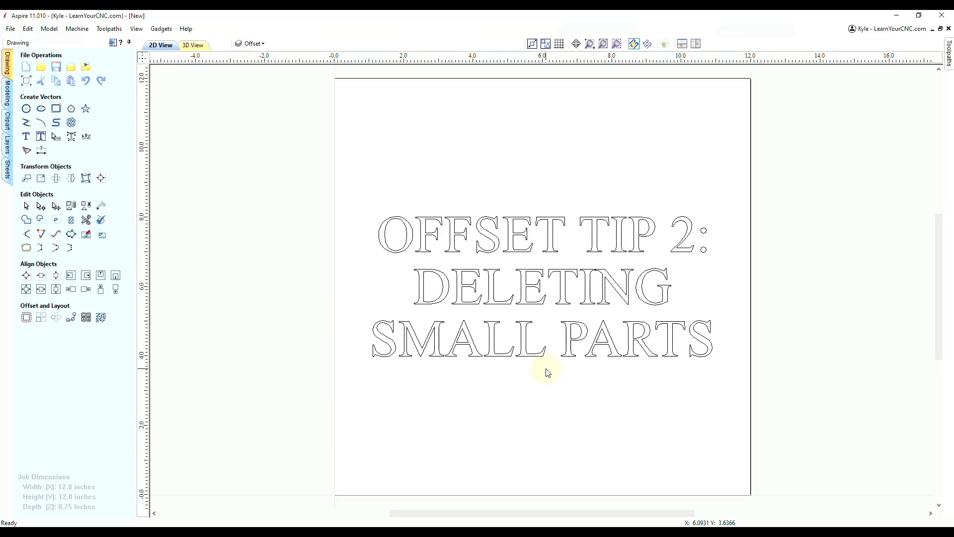
# Step: Select the 'OFFSET TIP 2: DELETING SMALL PARTS' title text vectors
pyautogui.click(495, 275)
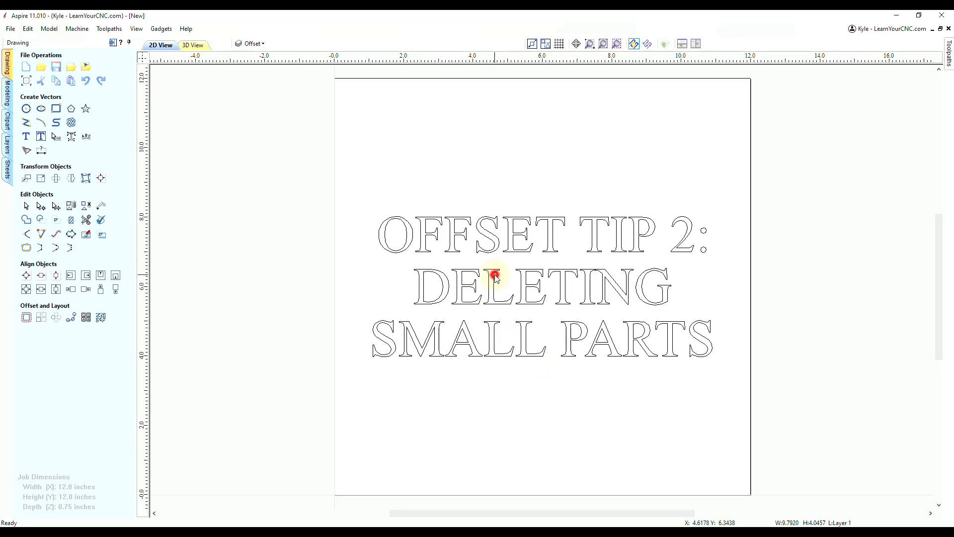
# Step: Offset the TIP 2 title letters outwards by 0.125 inches
pyautogui.click(26, 320)
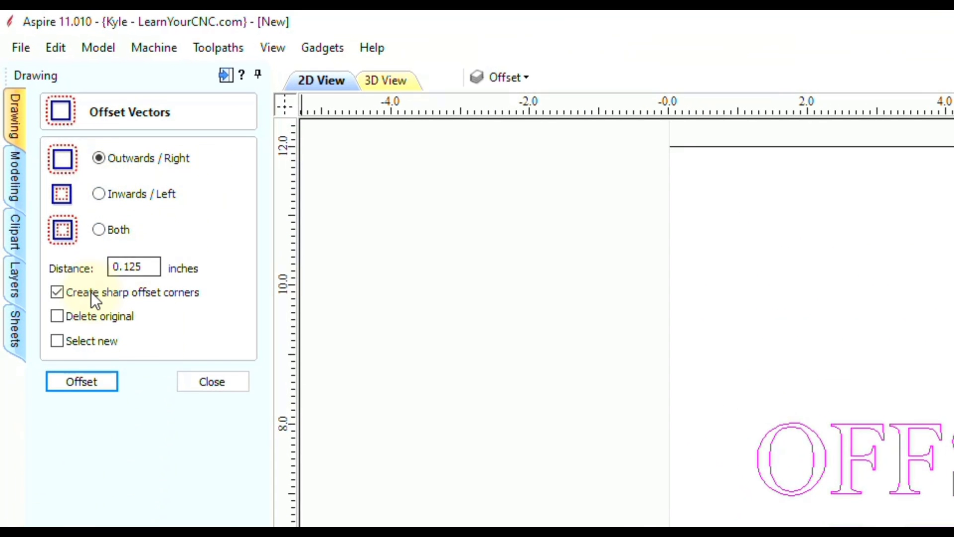
pyautogui.click(88, 384)
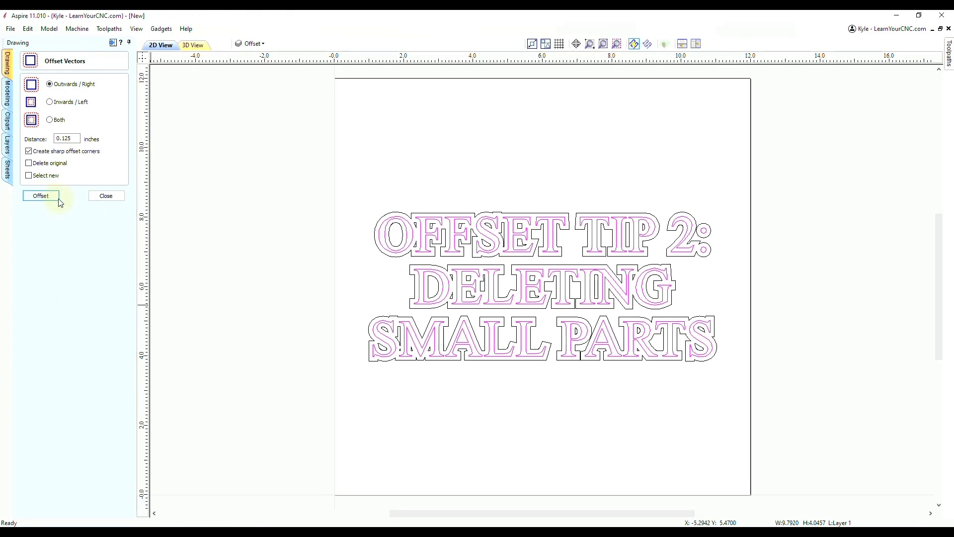
pyautogui.scroll(5, 426, 334)
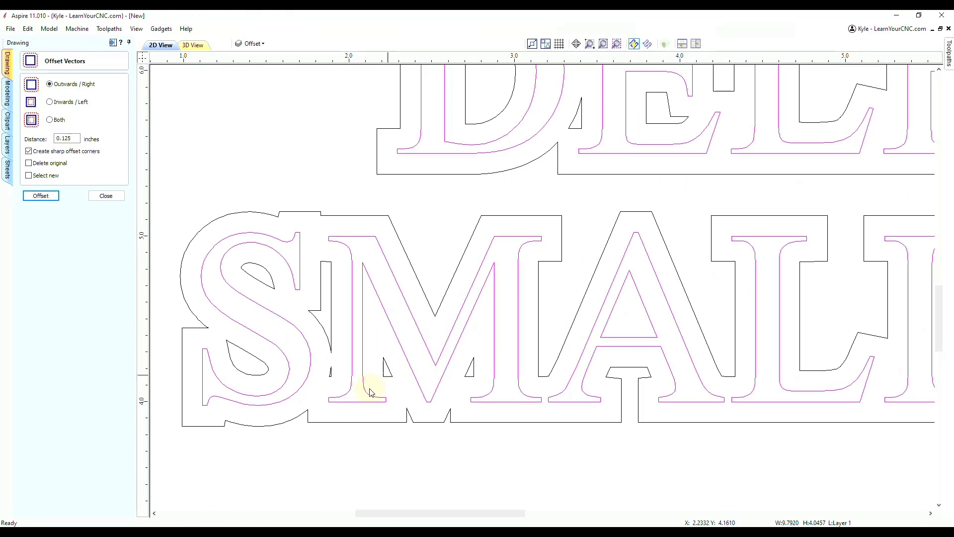
# Step: Inspect the leftover slivers and the M's inner triangles, then undo the offset with Edit > Undo Offset Vectors
pyautogui.click(331, 375)
pyautogui.click(385, 375)
pyautogui.click(471, 375)
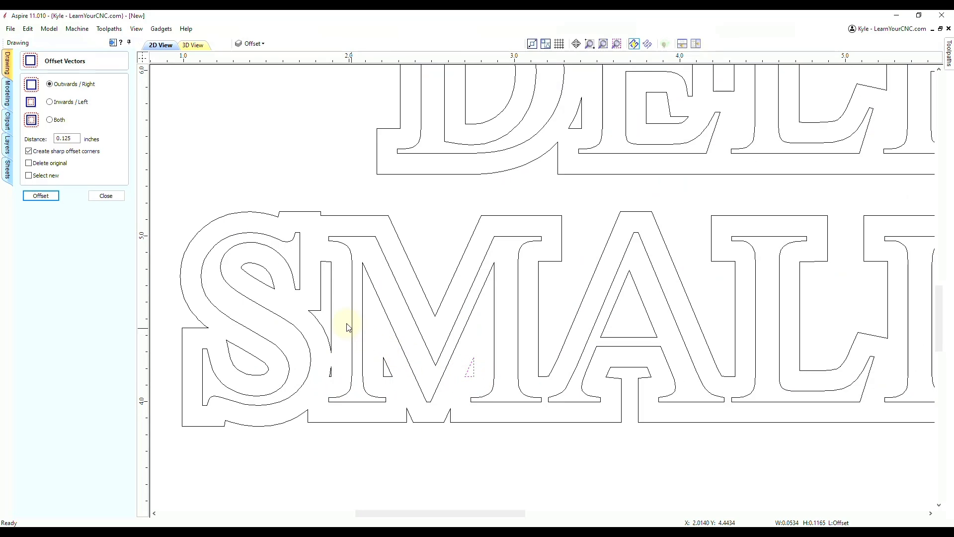
pyautogui.click(329, 281)
pyautogui.click(331, 373)
pyautogui.scroll(-3, 377, 382)
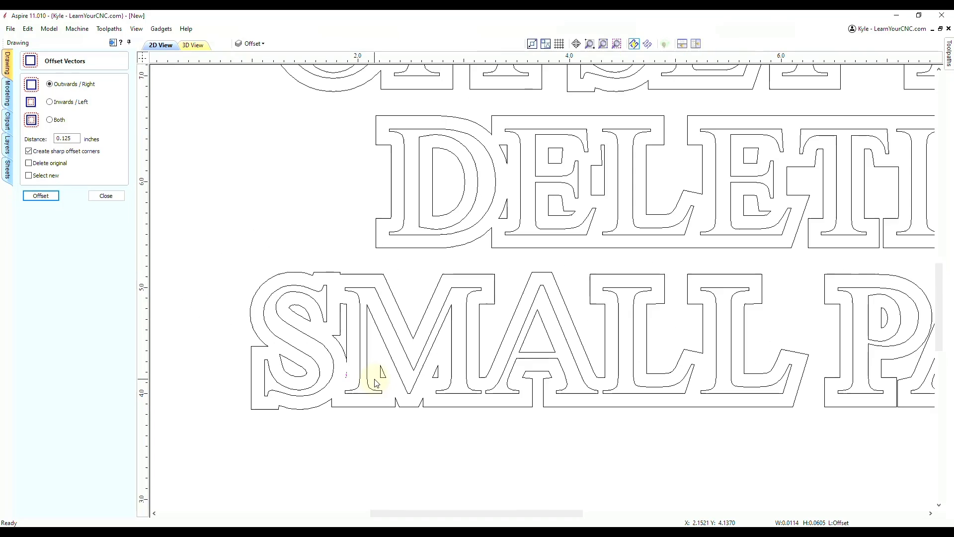
pyautogui.click(380, 372)
pyautogui.click(437, 373)
pyautogui.scroll(-3, 438, 373)
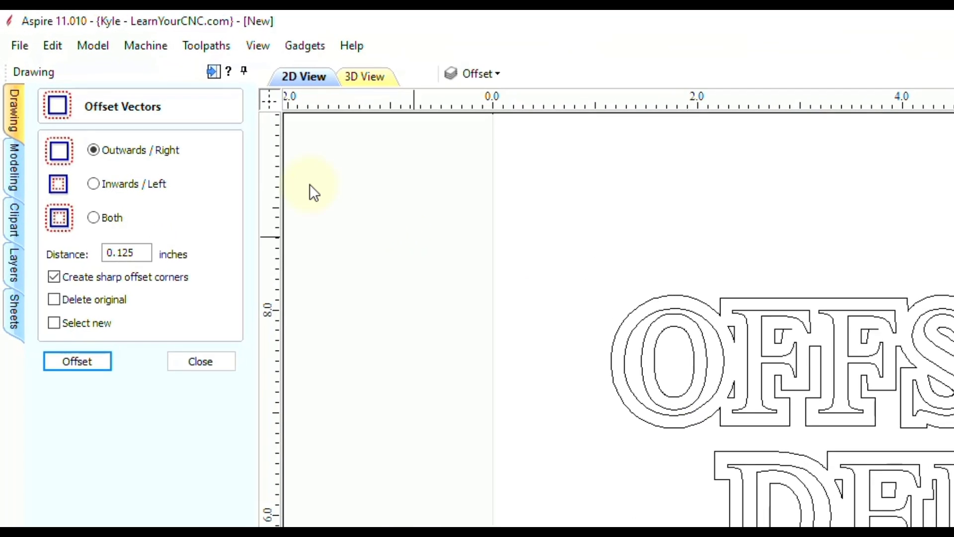
pyautogui.click(29, 30)
pyautogui.click(75, 71)
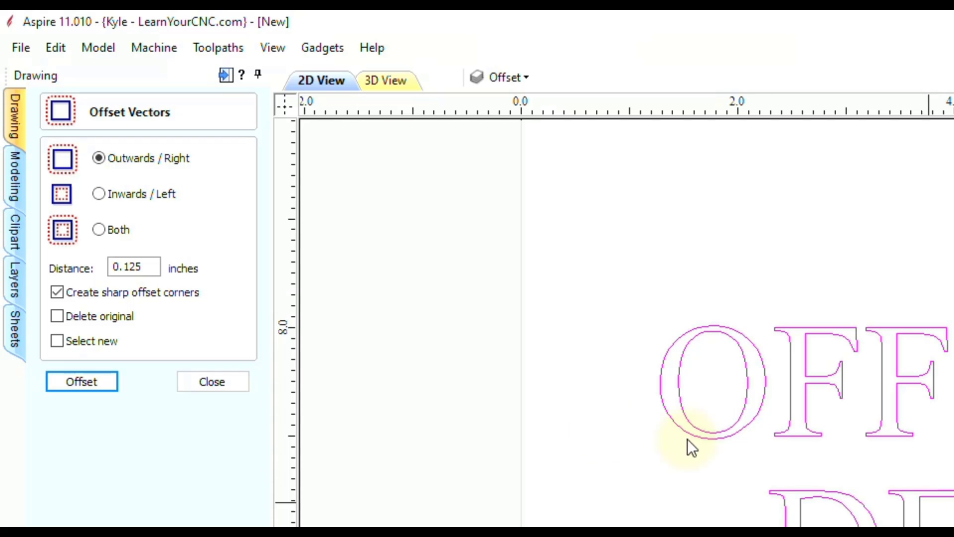
# Step: Recreate the 0.125-inch outward offset with Select new ticked, then close the settings
pyautogui.click(58, 347)
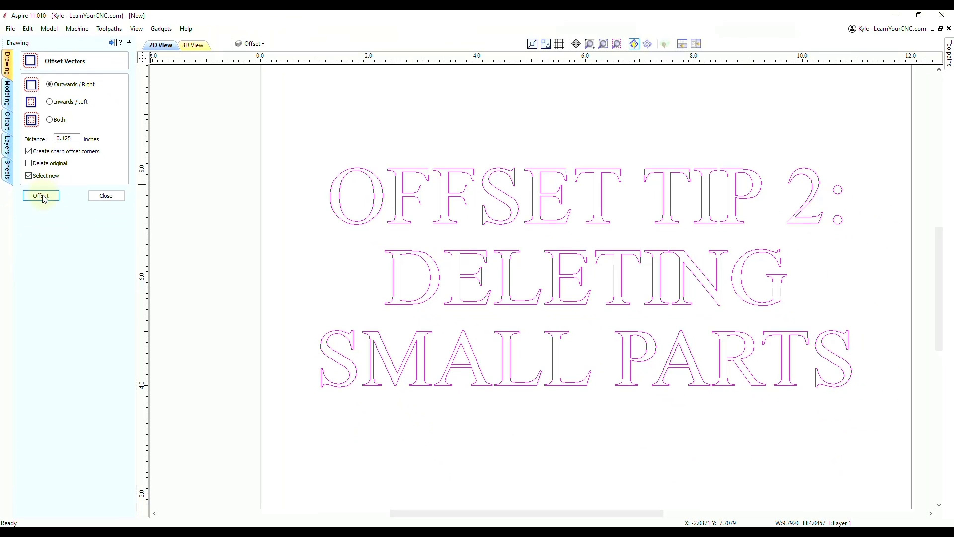
pyautogui.click(44, 197)
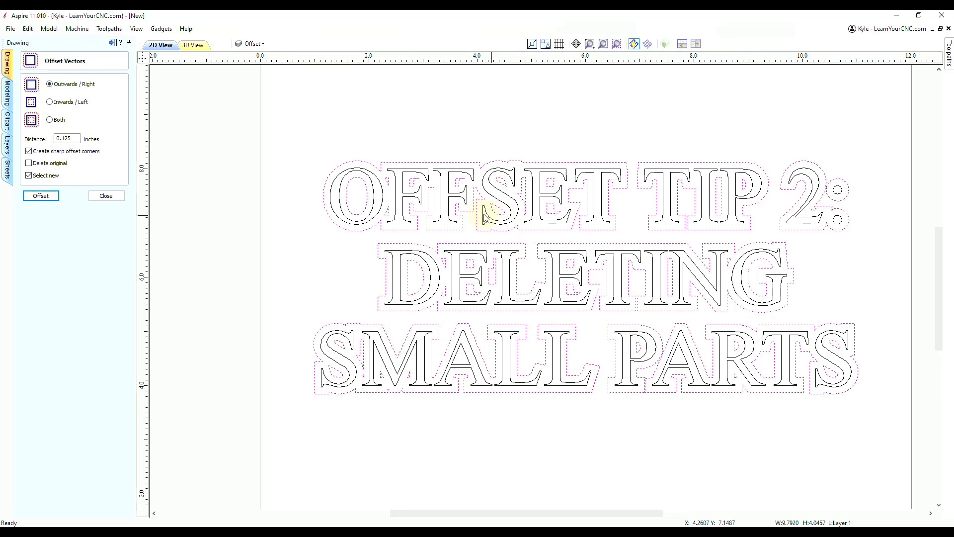
pyautogui.click(107, 196)
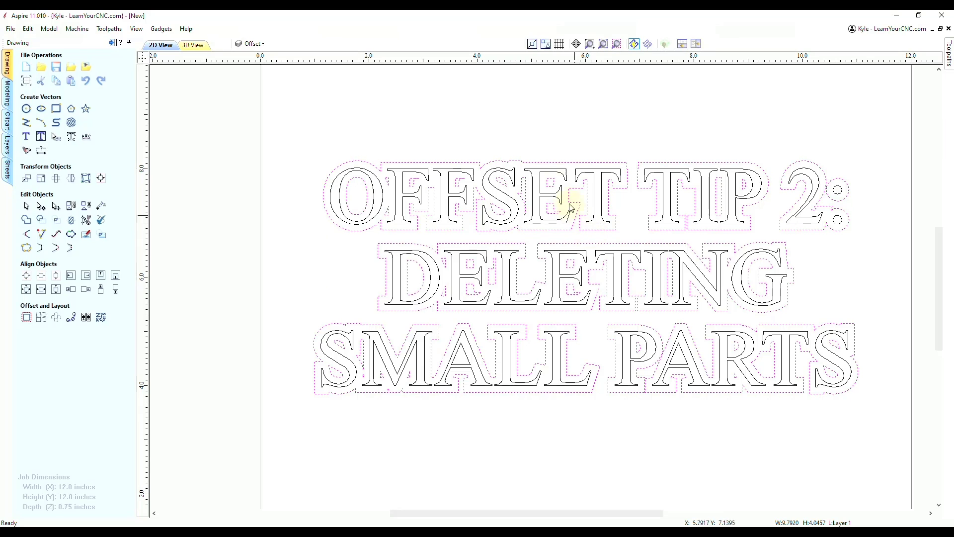
# Step: Deselect each word's outer offset outline and delete the remaining small inner offset pieces
pyautogui.keyDown('shift'); pyautogui.click(523, 163); pyautogui.keyUp('shift')
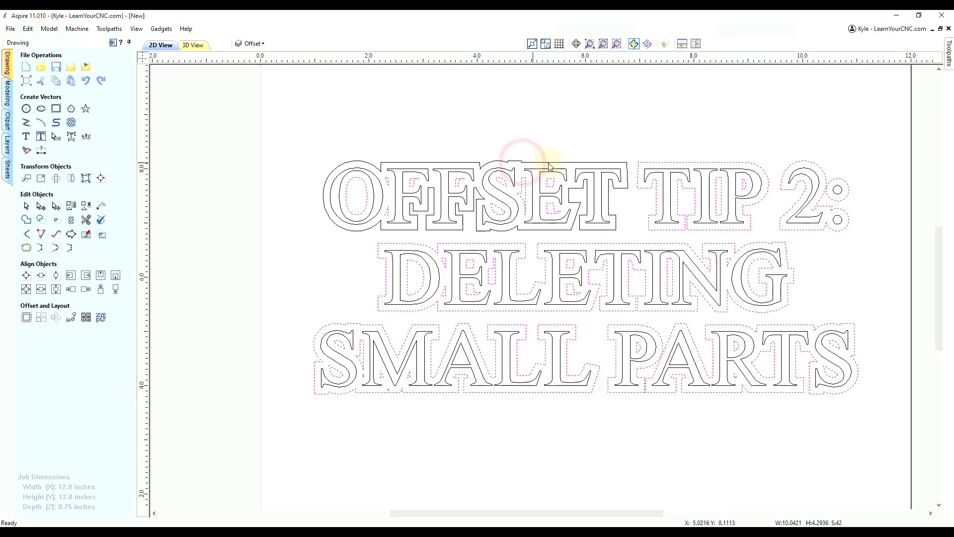
pyautogui.keyDown('shift'); pyautogui.click(646, 163); pyautogui.keyUp('shift')
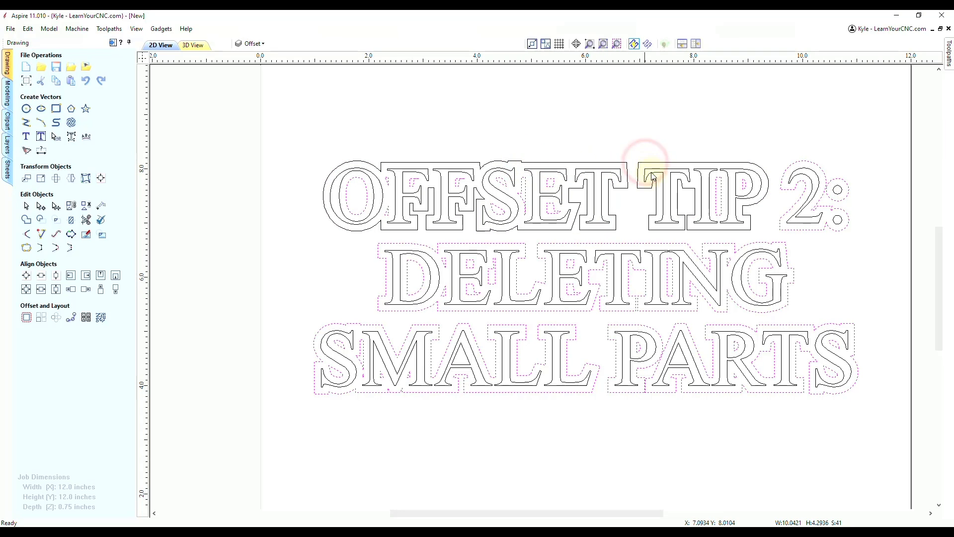
pyautogui.keyDown('shift'); pyautogui.click(805, 164); pyautogui.keyUp('shift')
pyautogui.keyDown('shift'); pyautogui.click(845, 187); pyautogui.keyUp('shift')
pyautogui.keyDown('shift'); pyautogui.click(748, 246); pyautogui.keyUp('shift')
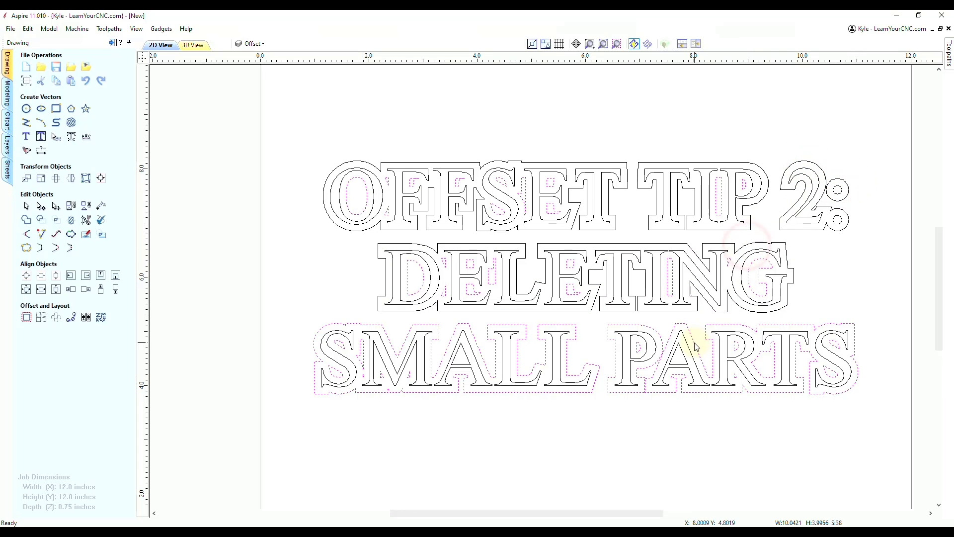
pyautogui.keyDown('shift'); pyautogui.click(719, 327); pyautogui.keyUp('shift')
pyautogui.keyDown('shift'); pyautogui.click(576, 330); pyautogui.keyUp('shift')
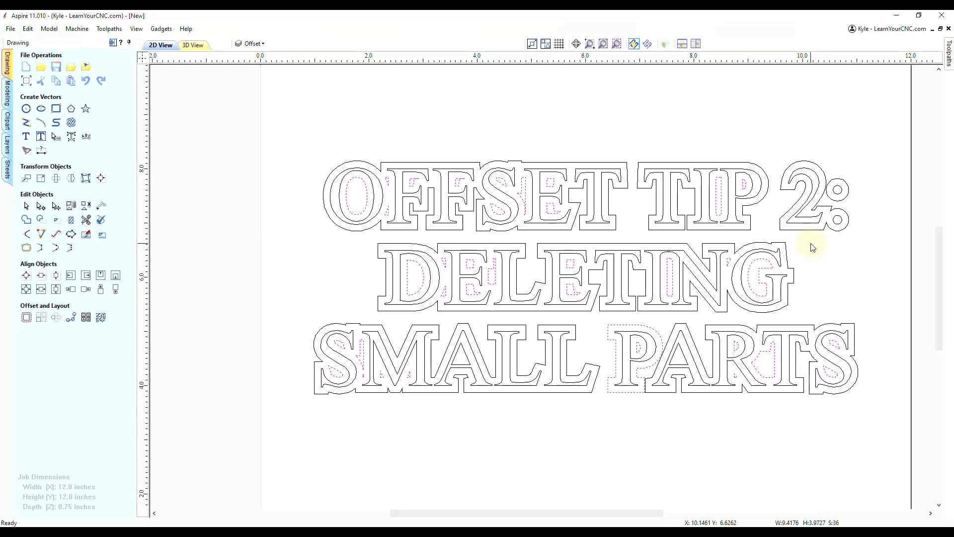
pyautogui.keyDown('shift'); pyautogui.click(635, 324); pyautogui.keyUp('shift')
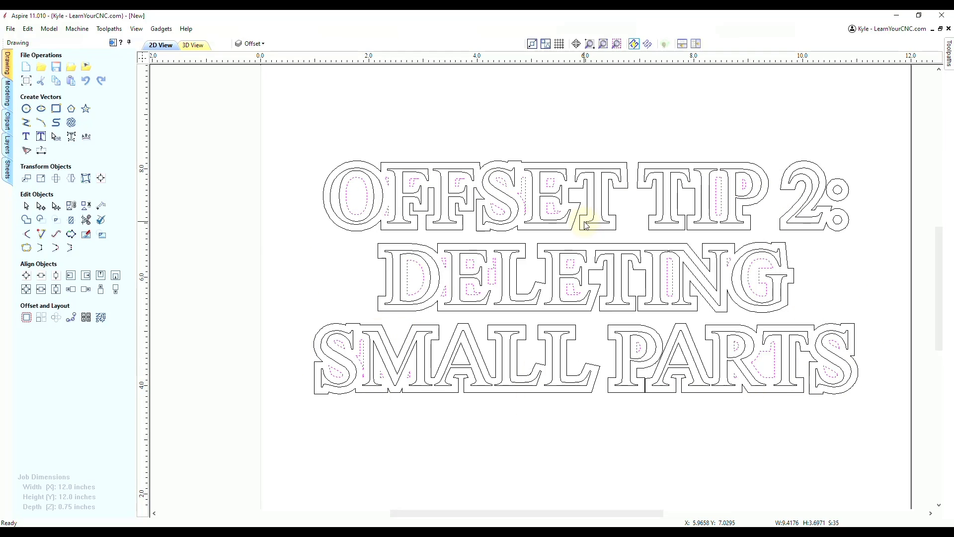
pyautogui.press('Delete')
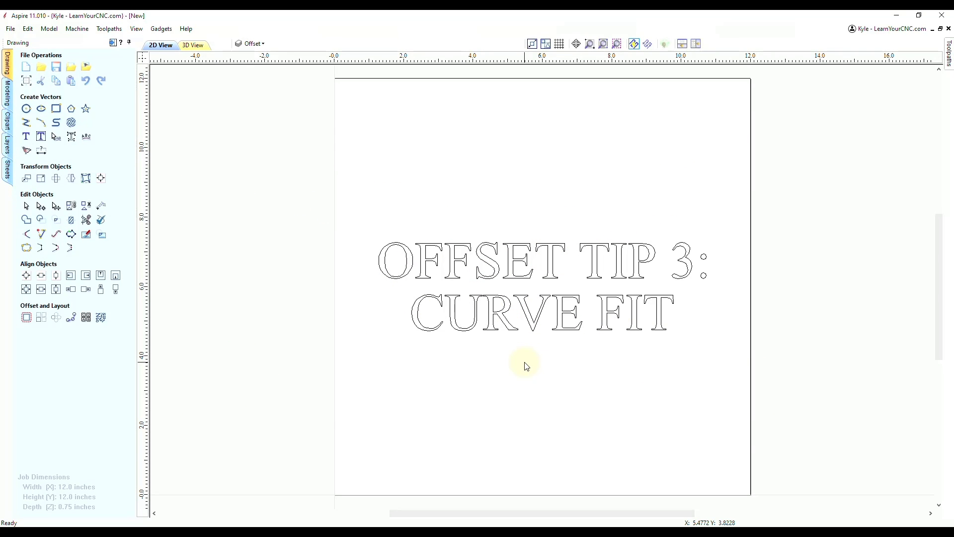
# Step: Offset the 'OFFSET TIP 3: CURVE FIT' lettering outwards by 0.125 inches
pyautogui.click(494, 270)
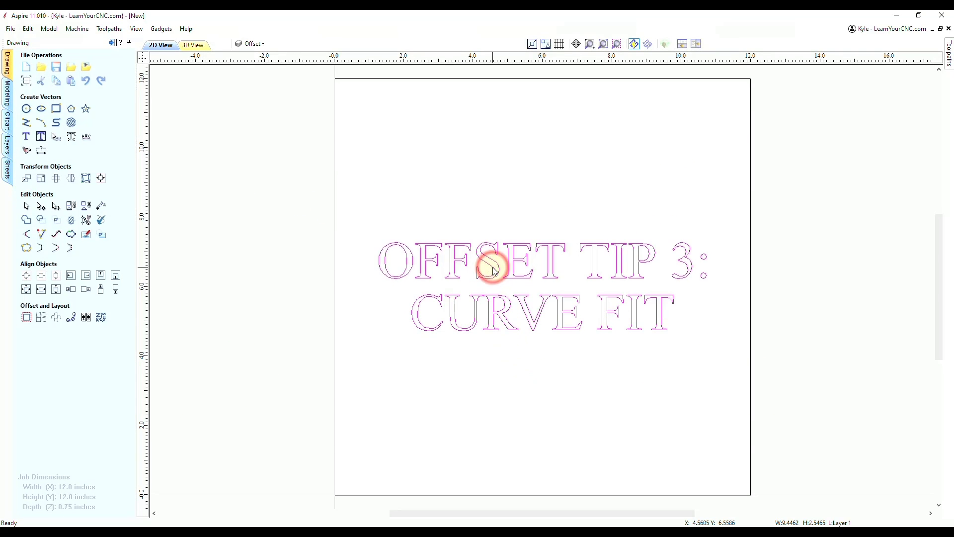
pyautogui.click(26, 318)
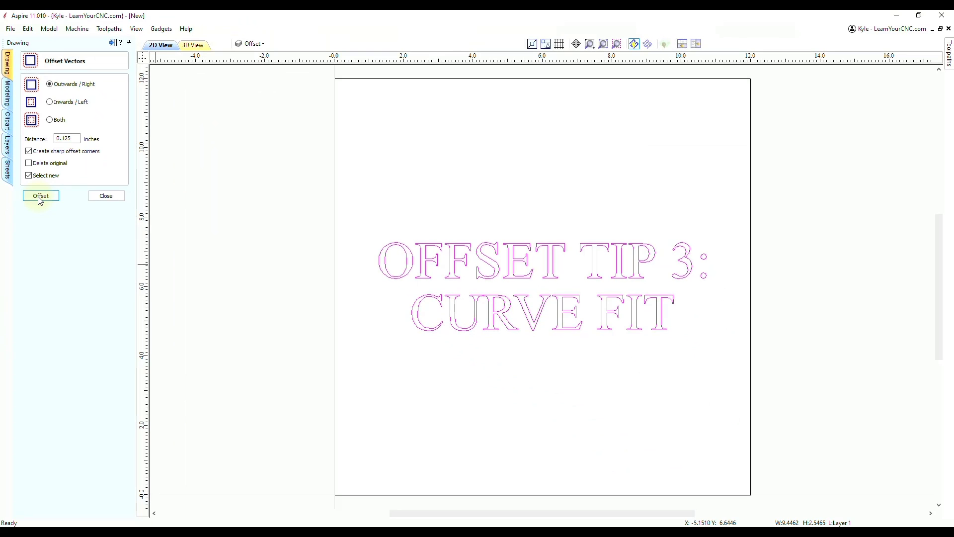
pyautogui.click(40, 196)
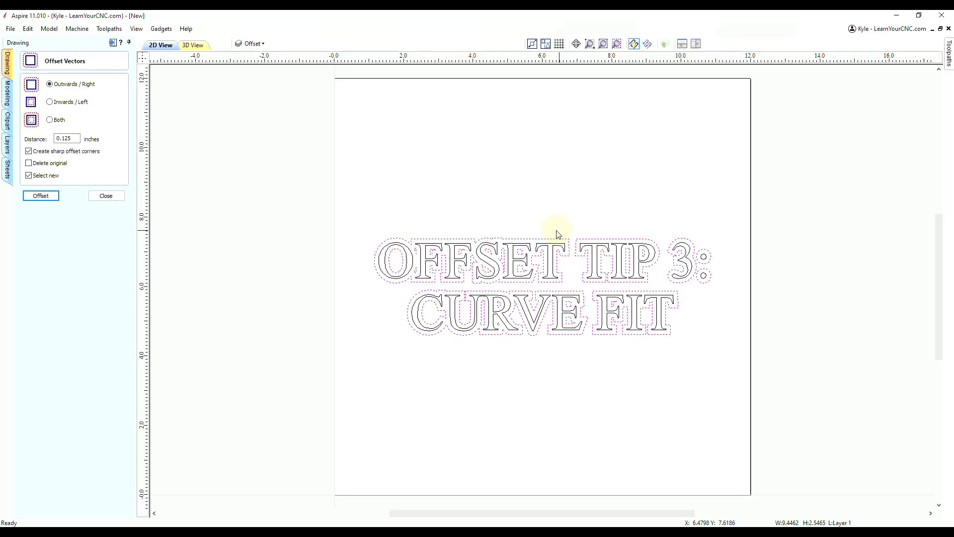
pyautogui.click(107, 197)
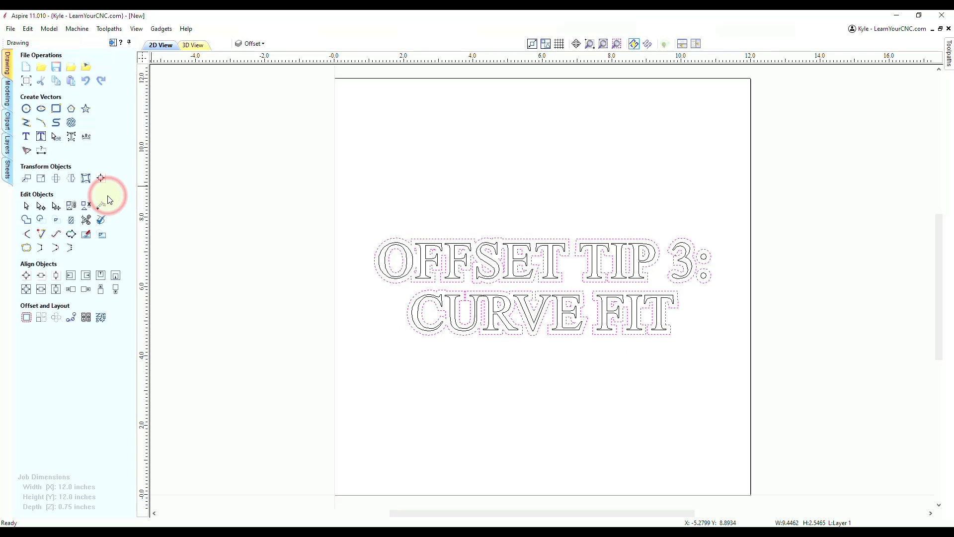
pyautogui.scroll(5, 452, 309)
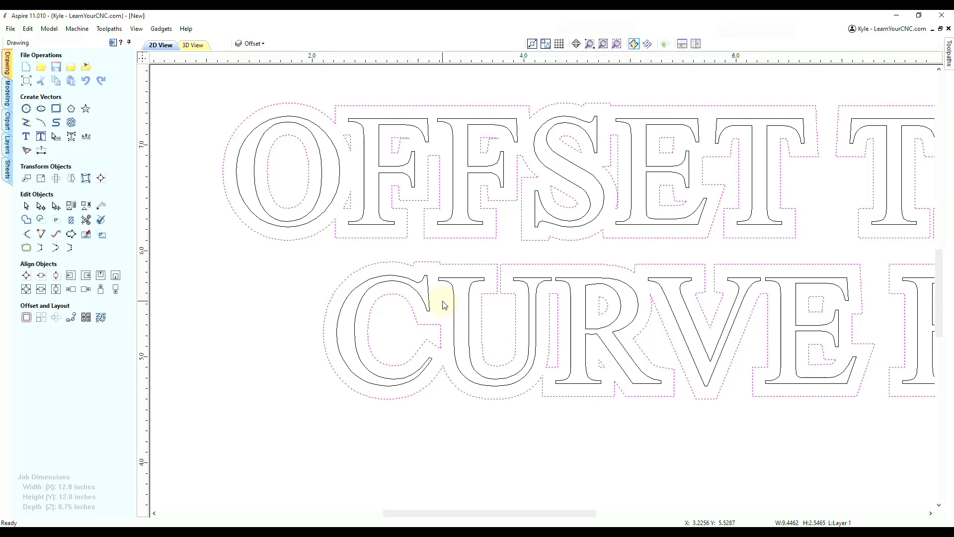
pyautogui.press('n')
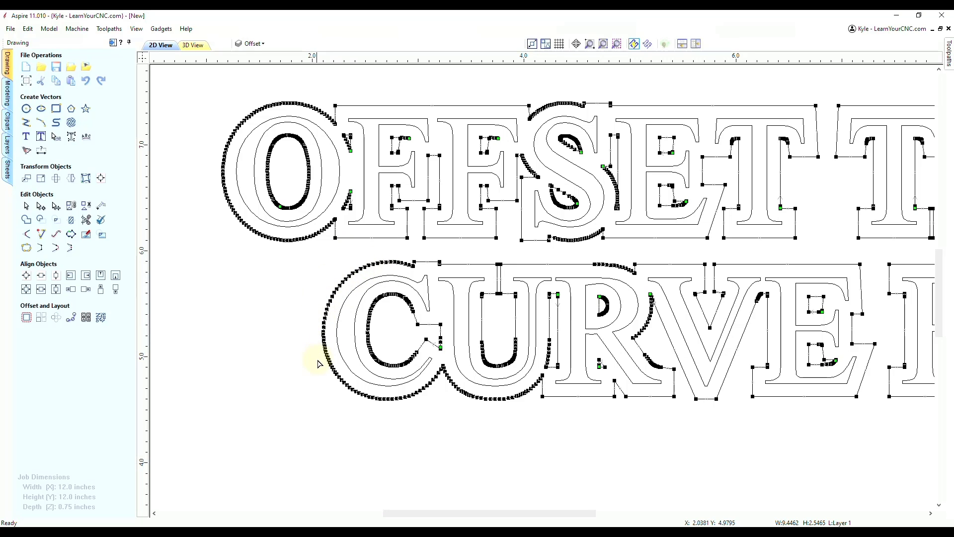
pyautogui.scroll(-1, 288, 350)
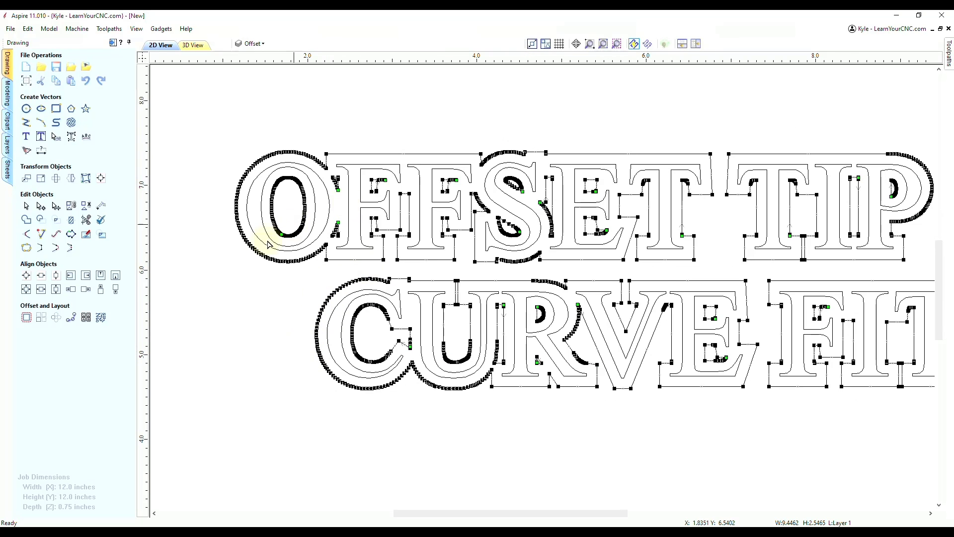
pyautogui.scroll(-2, 274, 232)
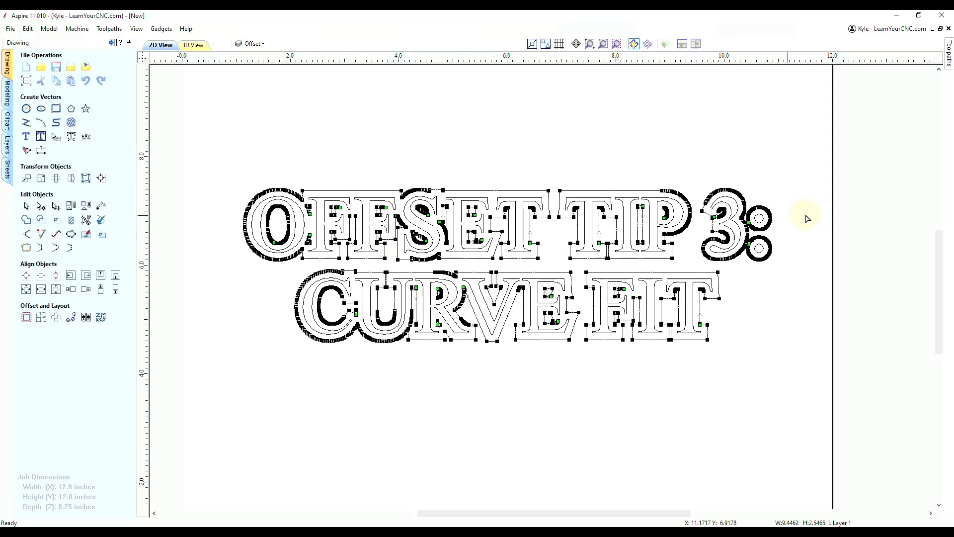
pyautogui.scroll(4, 755, 217)
pyautogui.scroll(1, 750, 209)
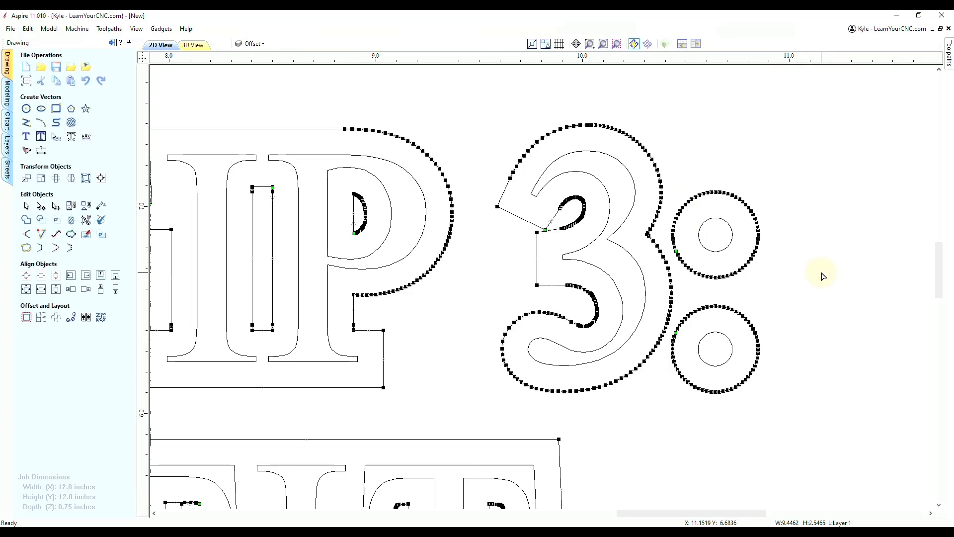
pyautogui.scroll(-6, 825, 271)
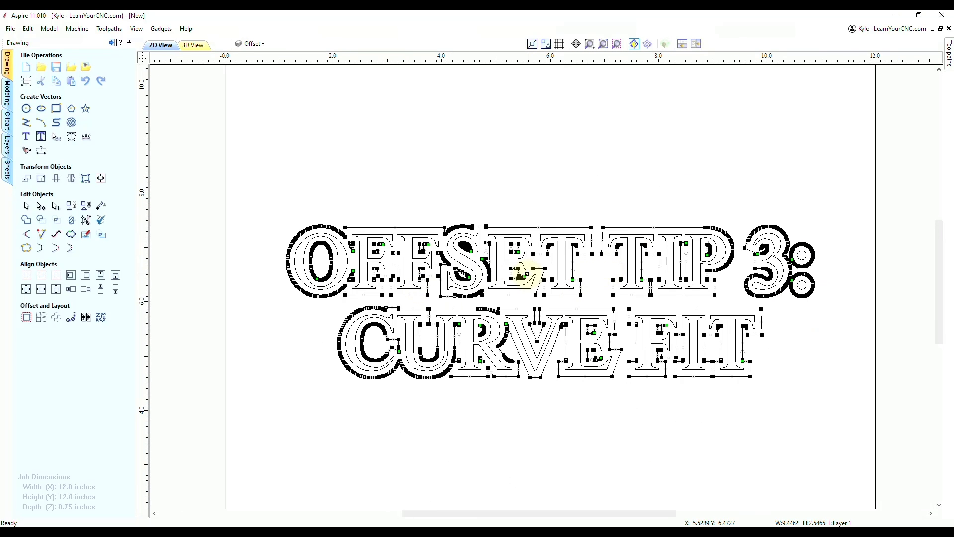
pyautogui.scroll(2, 526, 274)
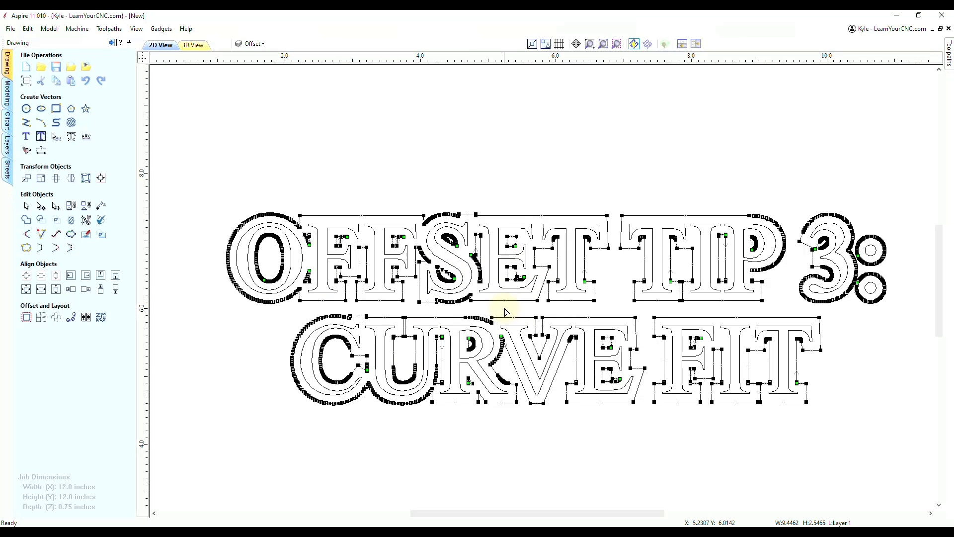
pyautogui.press('n')
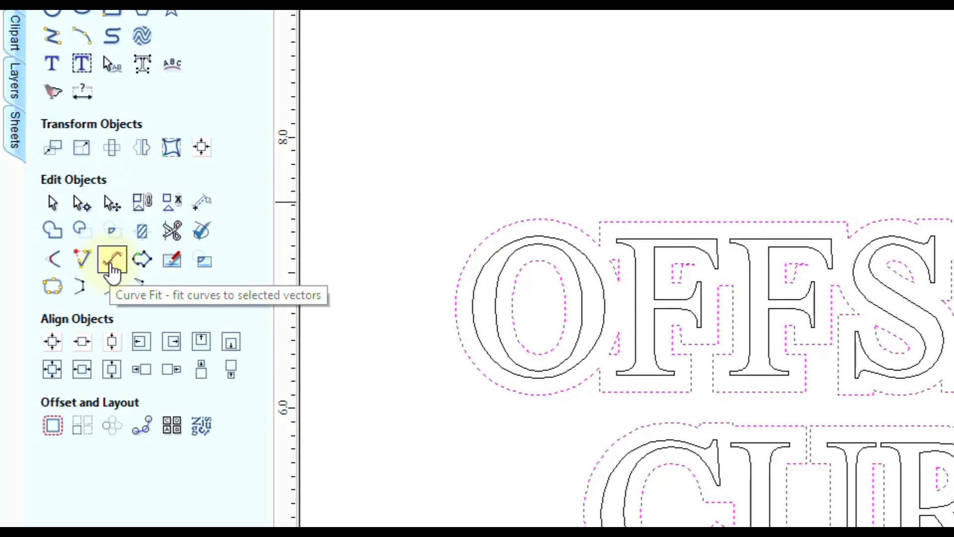
# Step: Curve-fit the offset outlines as Bezier curves at 0.004-inch tolerance, previewing before applying
pyautogui.click(112, 269)
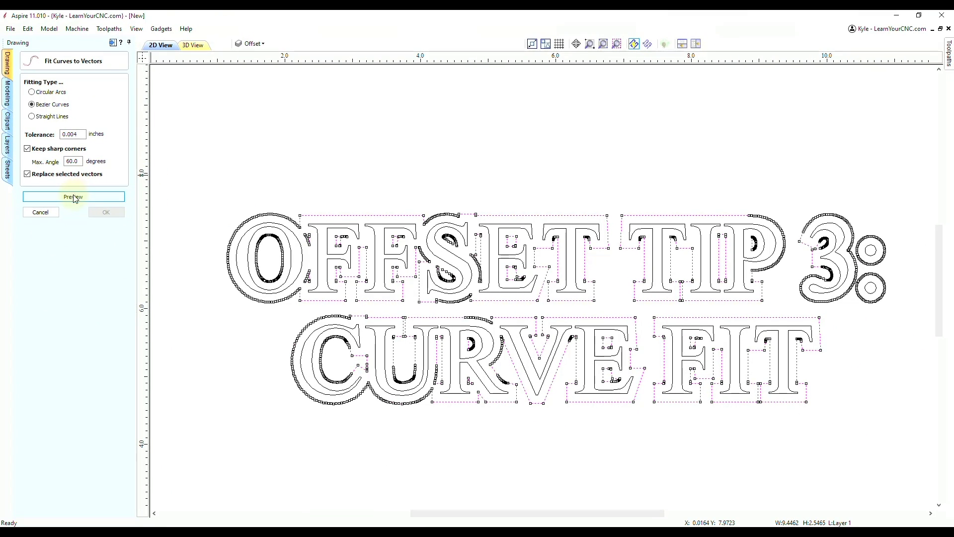
pyautogui.click(74, 198)
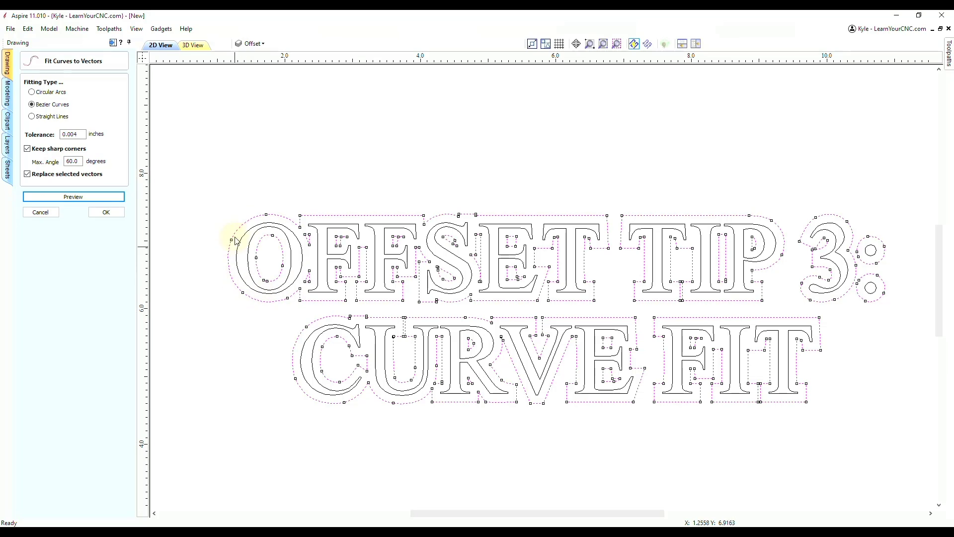
pyautogui.click(106, 212)
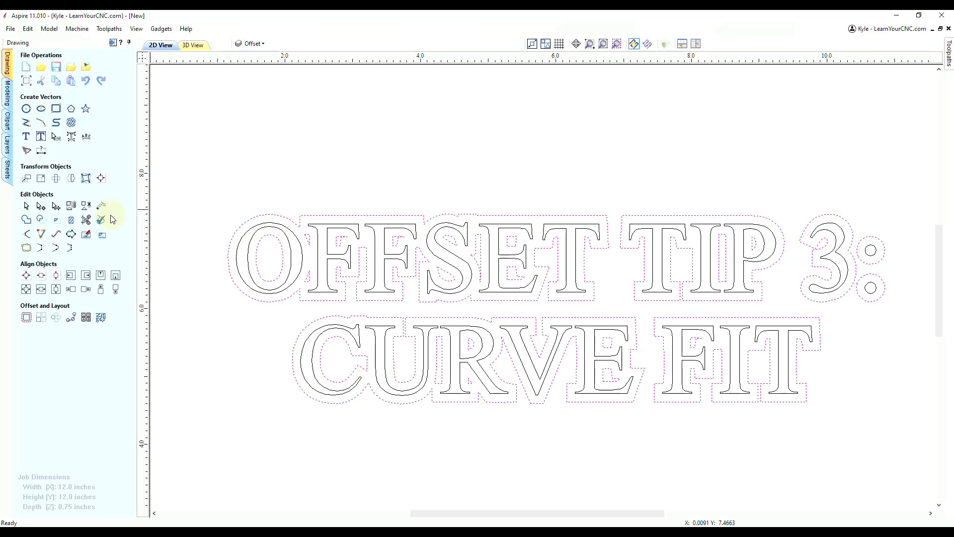
# Step: Check the curve-fitted outline nodes in node-editing mode, zooming in and back out
pyautogui.press('n')
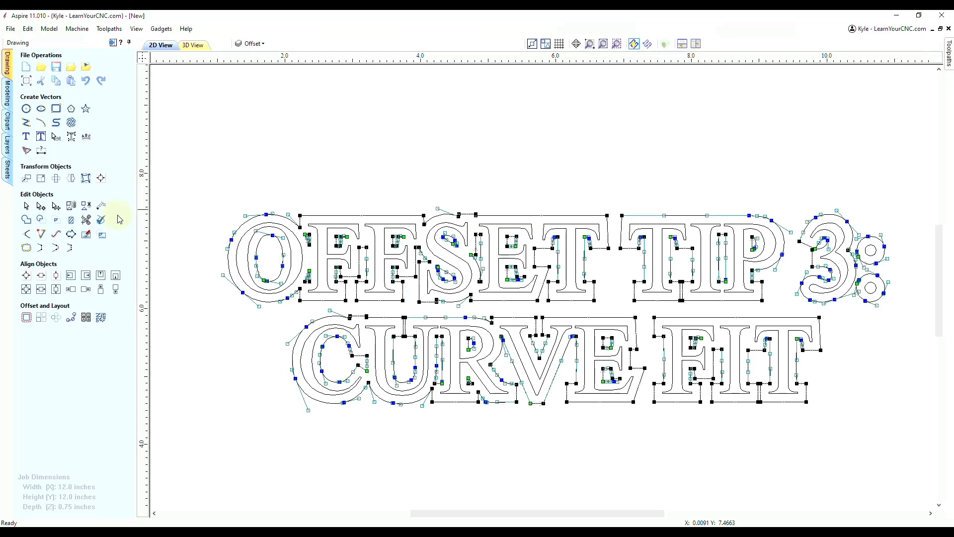
pyautogui.scroll(4, 220, 247)
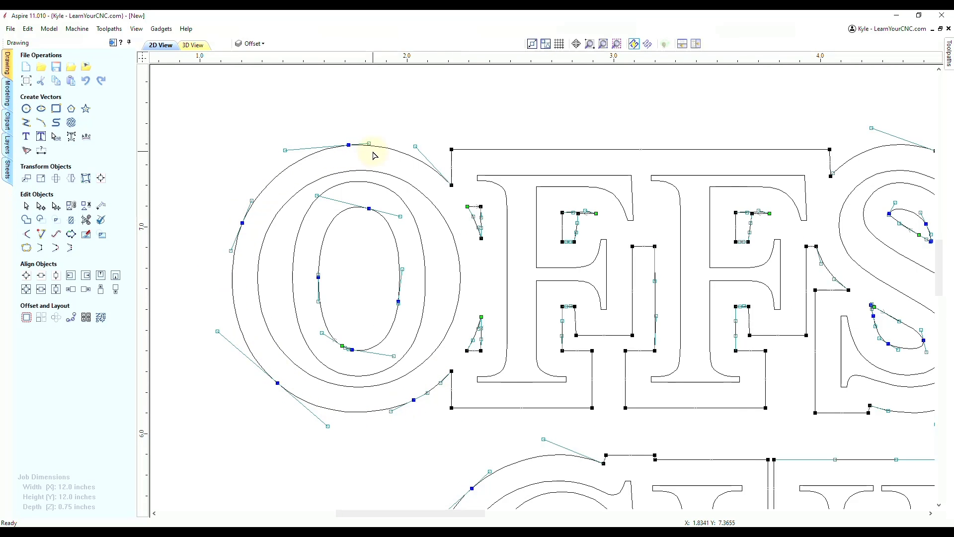
pyautogui.scroll(-5, 258, 181)
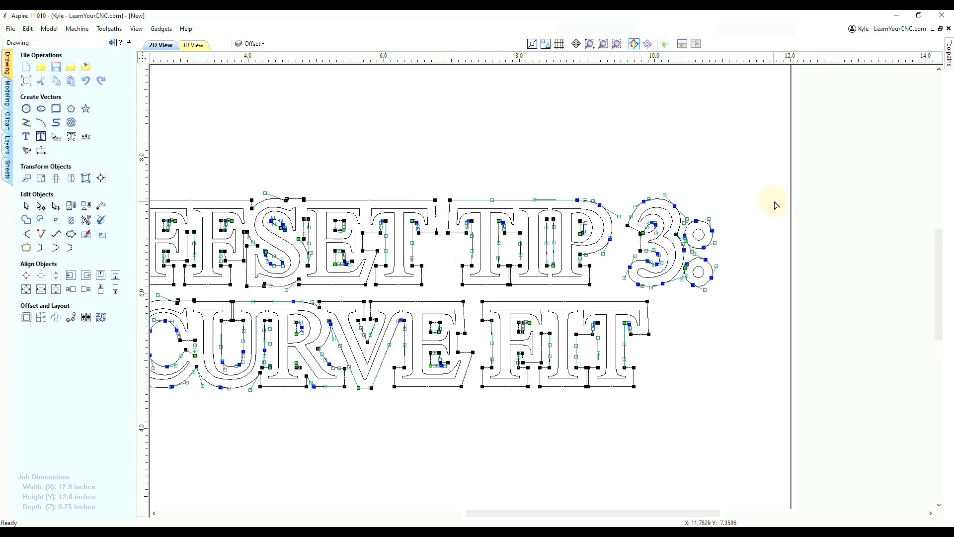
pyautogui.scroll(2, 720, 248)
pyautogui.scroll(-3, 774, 266)
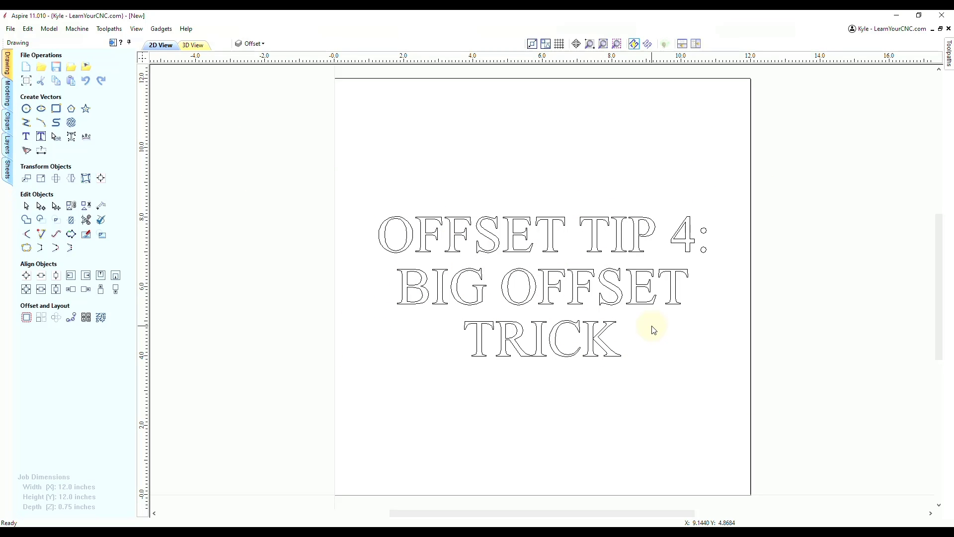
# Step: Offset the selected tip 4 text outlines 0.125 inches outwards
pyautogui.click(578, 273)
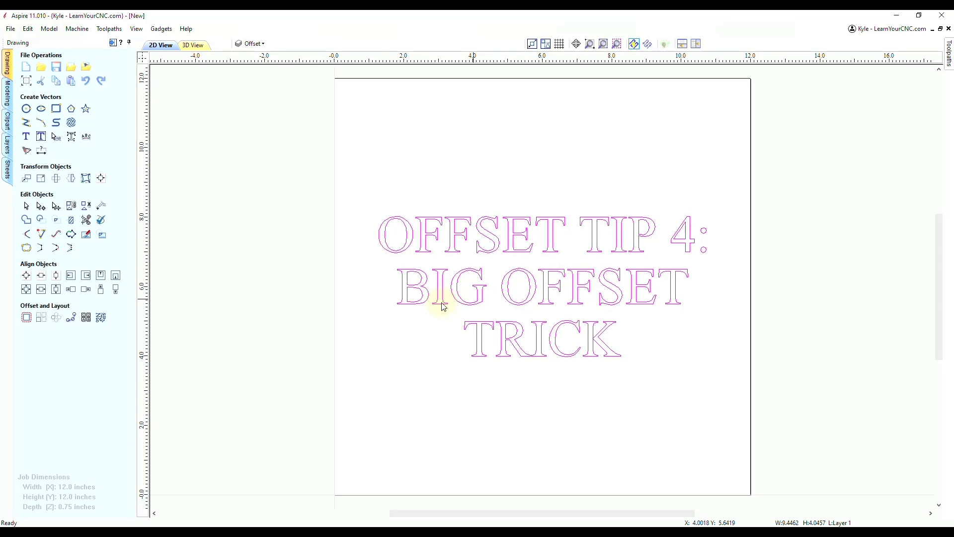
pyautogui.click(27, 318)
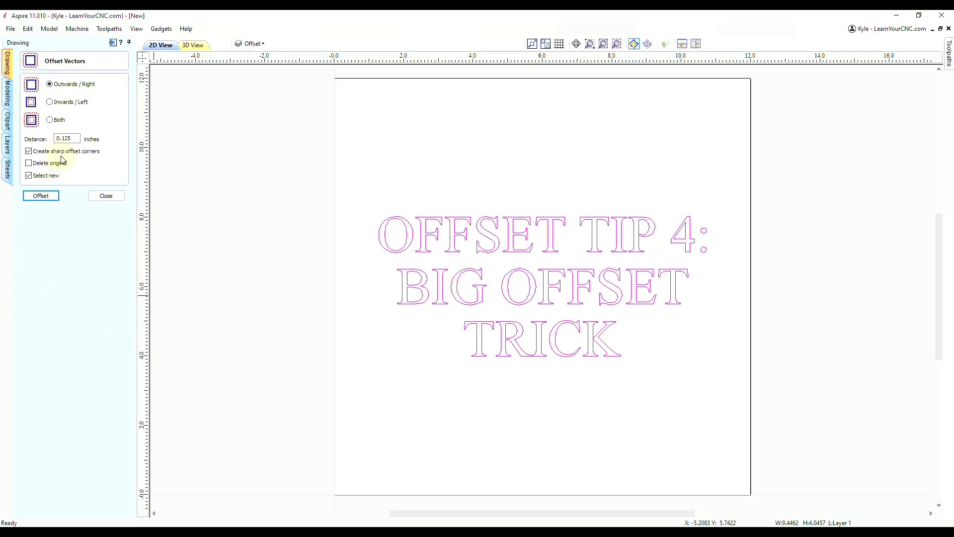
pyautogui.click(43, 198)
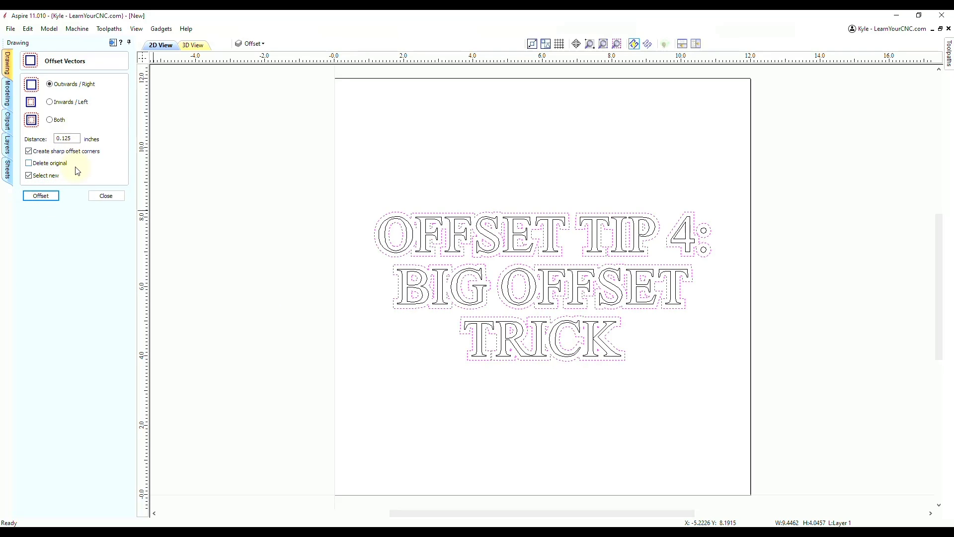
pyautogui.click(103, 198)
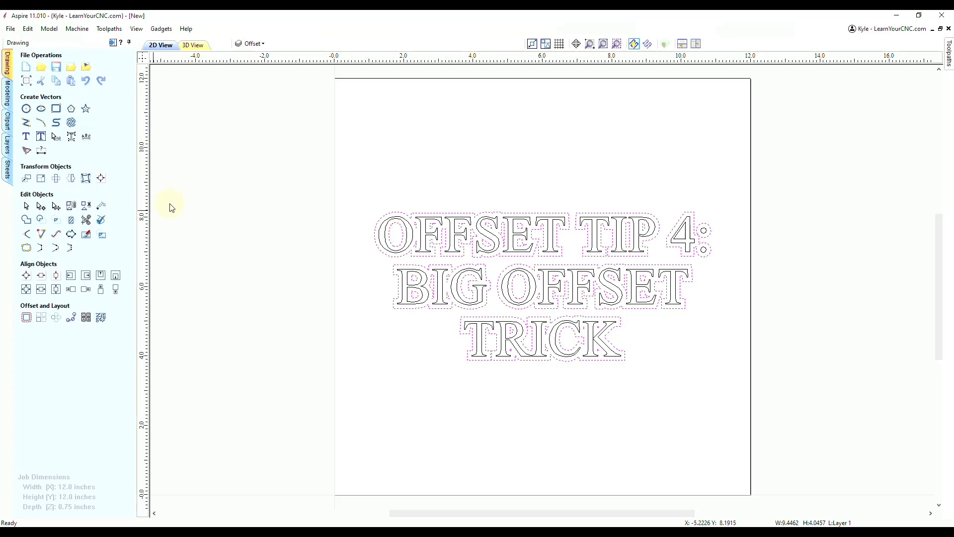
# Step: Deselect the new offsets around OFFSET, TIP, 4:, the second OFFSET, BIG and TRICK
pyautogui.scroll(2, 530, 225)
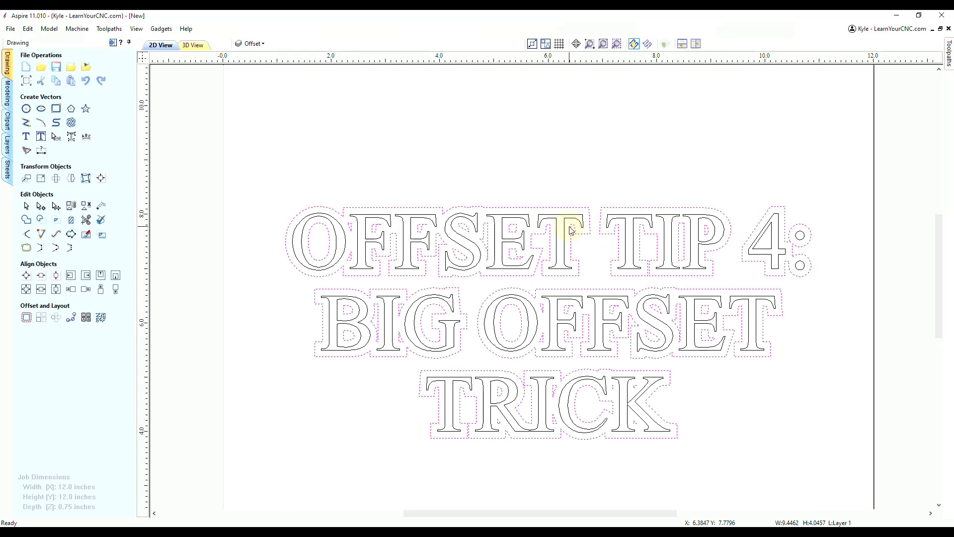
pyautogui.keyDown('shift'); pyautogui.click(555, 207); pyautogui.keyUp('shift')
pyautogui.keyDown('shift'); pyautogui.click(614, 208); pyautogui.keyUp('shift')
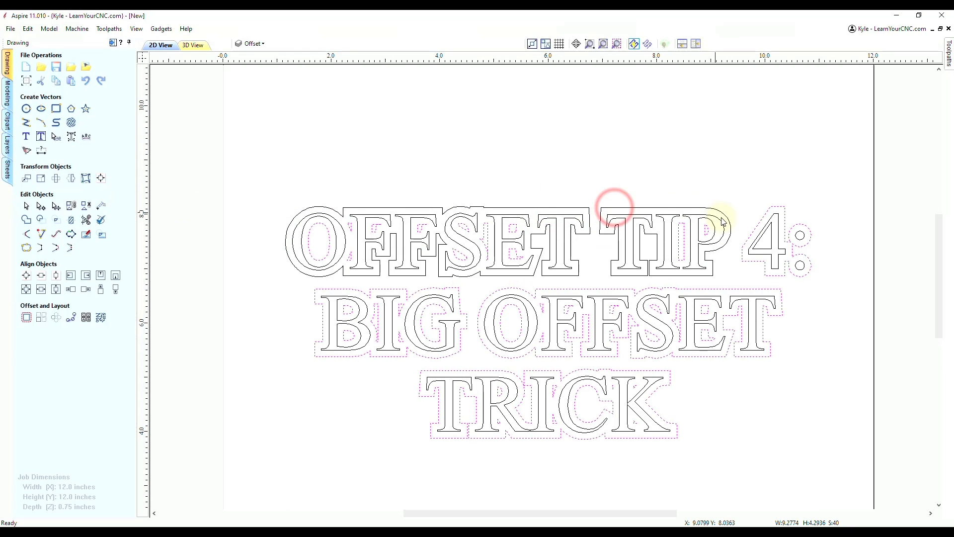
pyautogui.keyDown('shift'); pyautogui.click(786, 225); pyautogui.keyUp('shift')
pyautogui.keyDown('shift'); pyautogui.click(745, 289); pyautogui.keyUp('shift')
pyautogui.keyDown('shift'); pyautogui.click(460, 288); pyautogui.keyUp('shift')
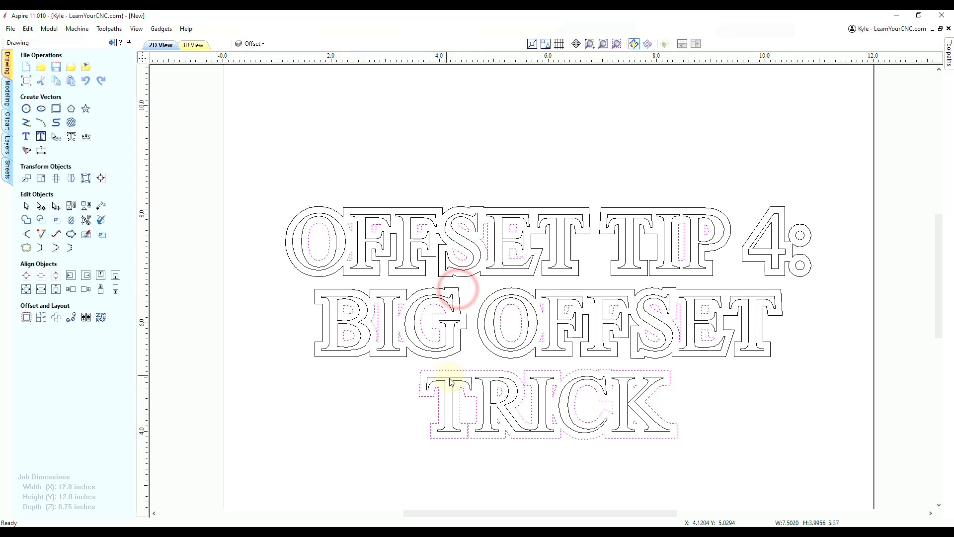
pyautogui.keyDown('shift'); pyautogui.click(466, 371); pyautogui.keyUp('shift')
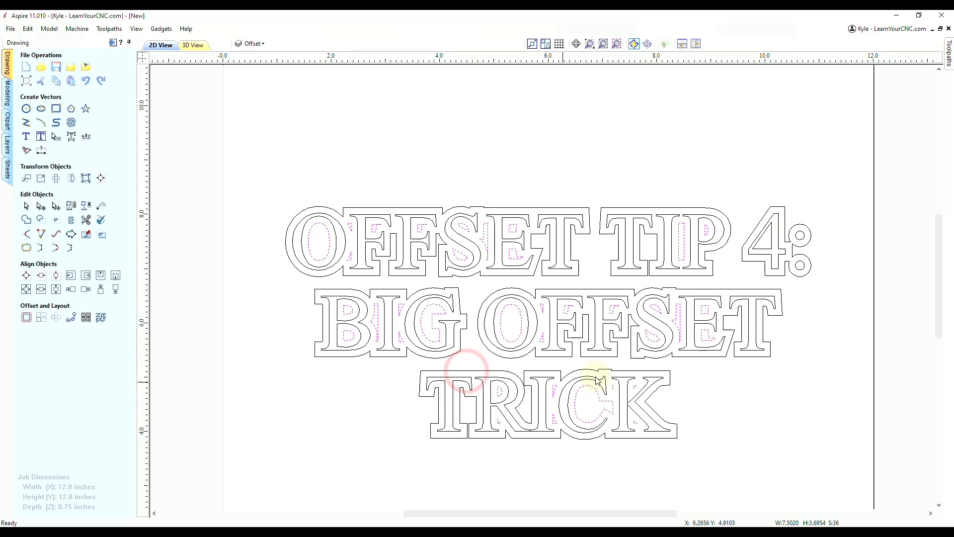
pyautogui.click(660, 363)
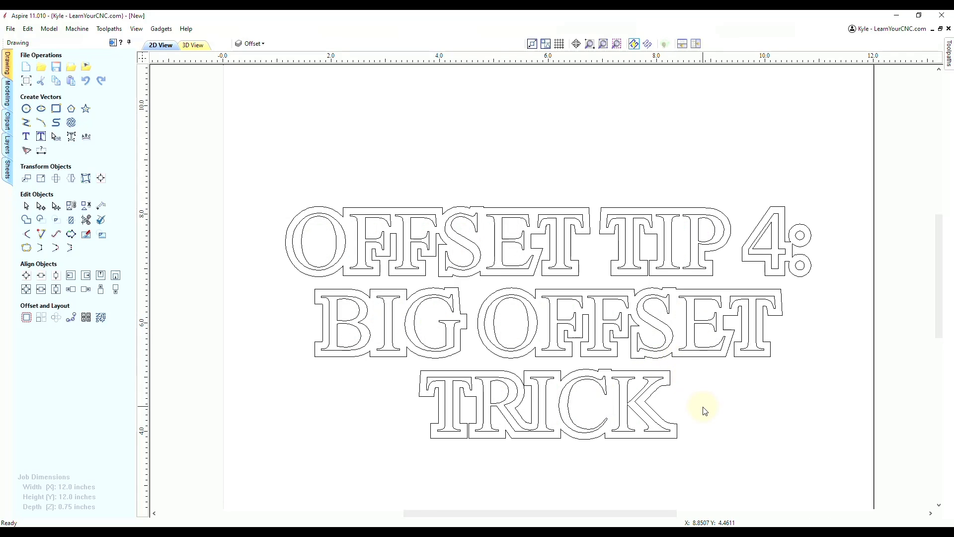
pyautogui.scroll(1, 703, 410)
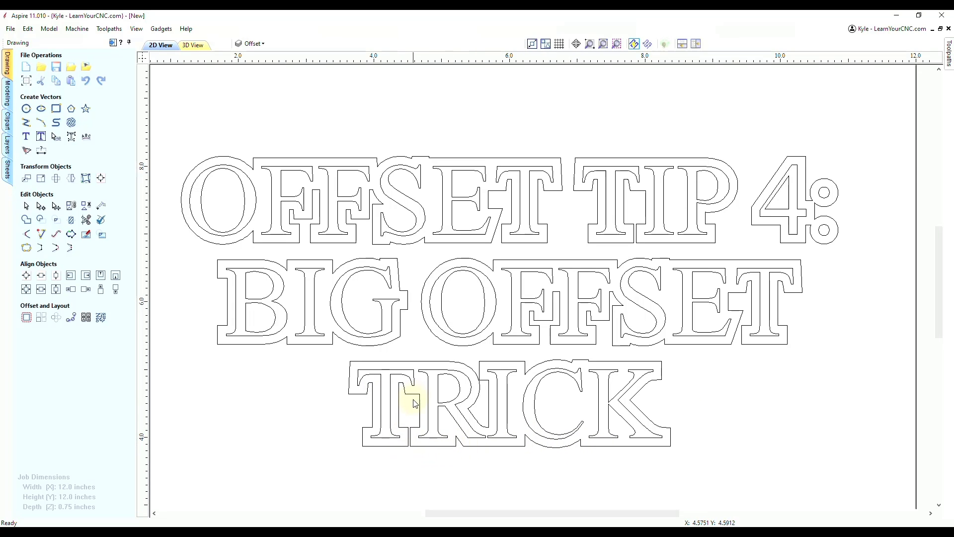
pyautogui.scroll(3, 419, 442)
pyautogui.scroll(1, 396, 453)
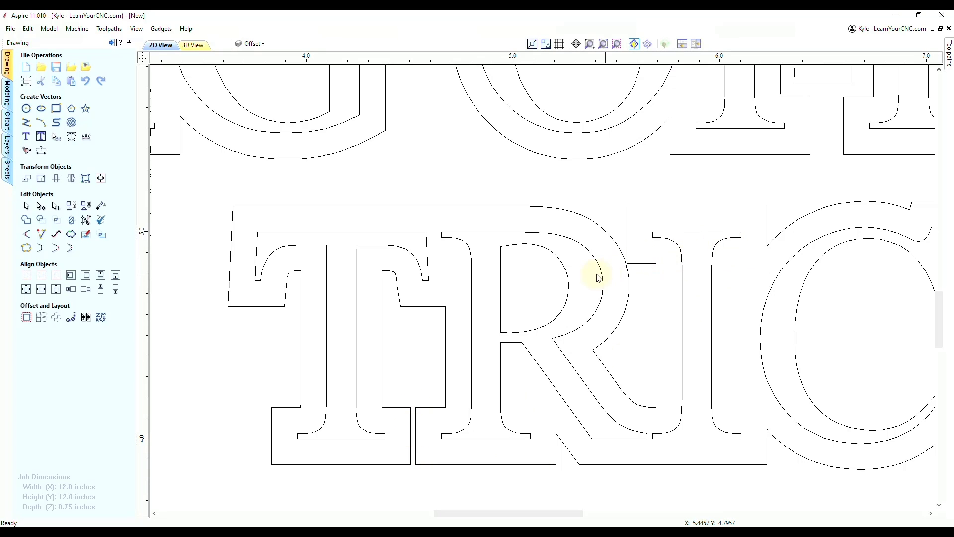
pyautogui.scroll(3, 623, 269)
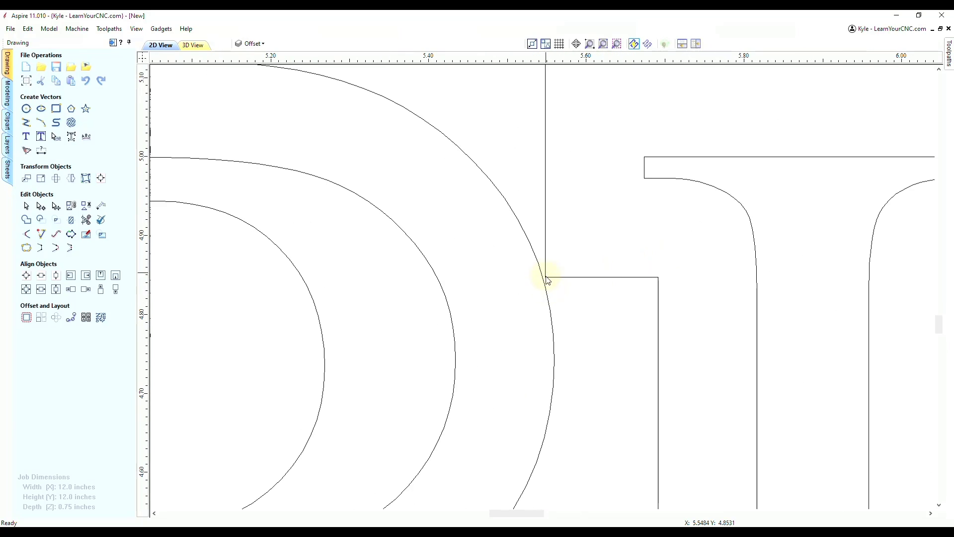
pyautogui.scroll(-4, 507, 306)
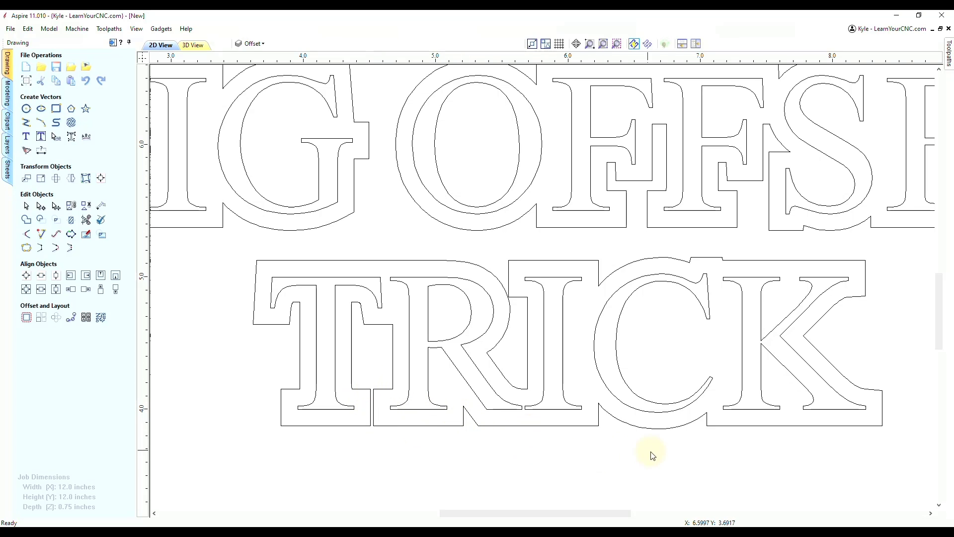
pyautogui.scroll(-3, 425, 464)
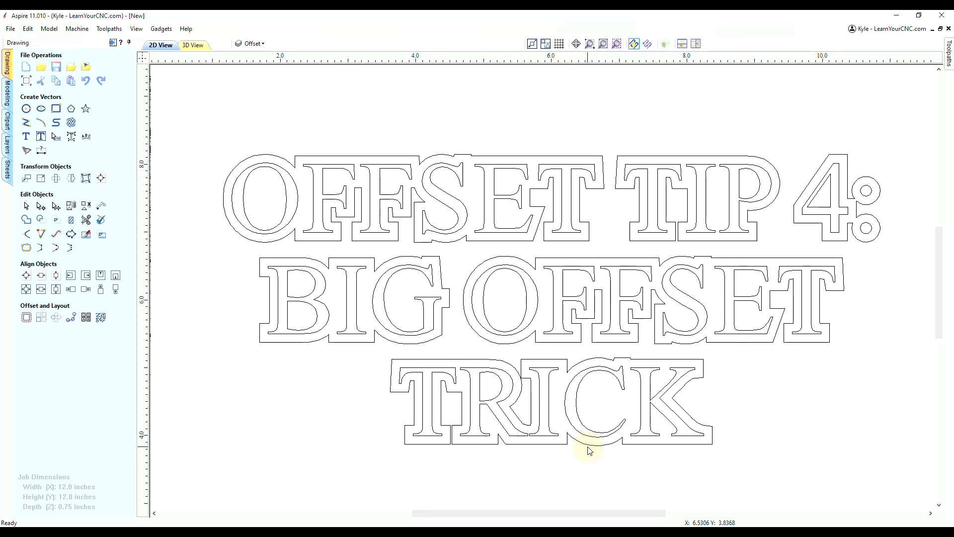
# Step: Hide the Offset layer and add a new current layer named 'Big Offset'
pyautogui.click(251, 42)
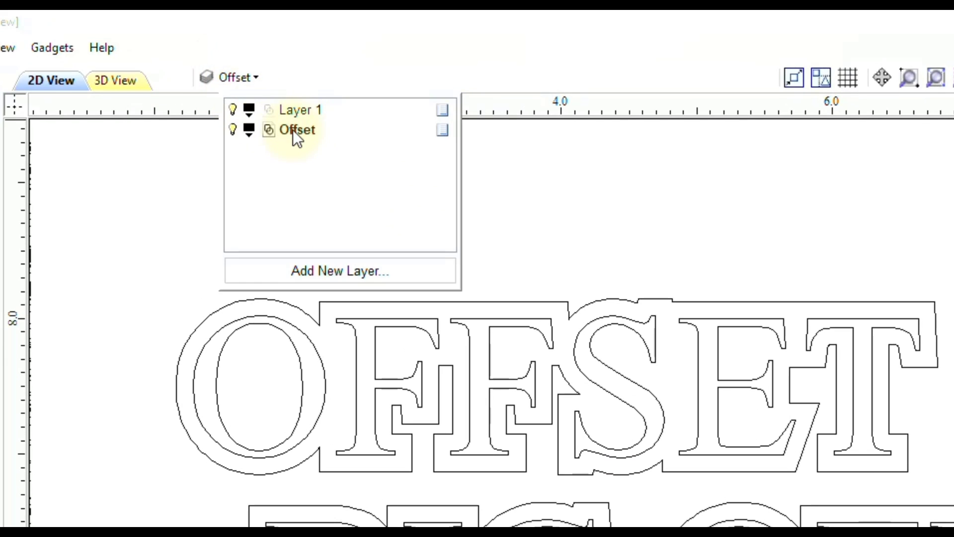
pyautogui.click(234, 130)
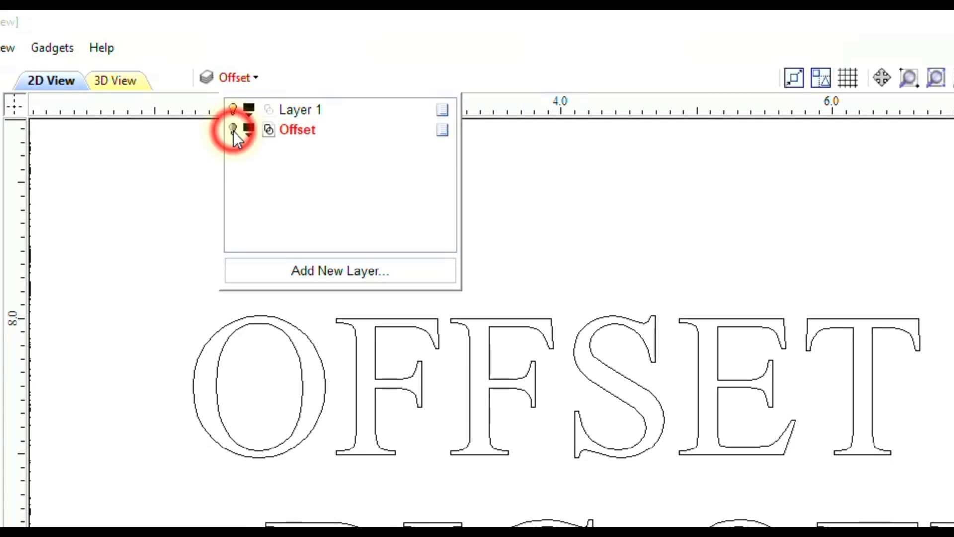
pyautogui.click(308, 273)
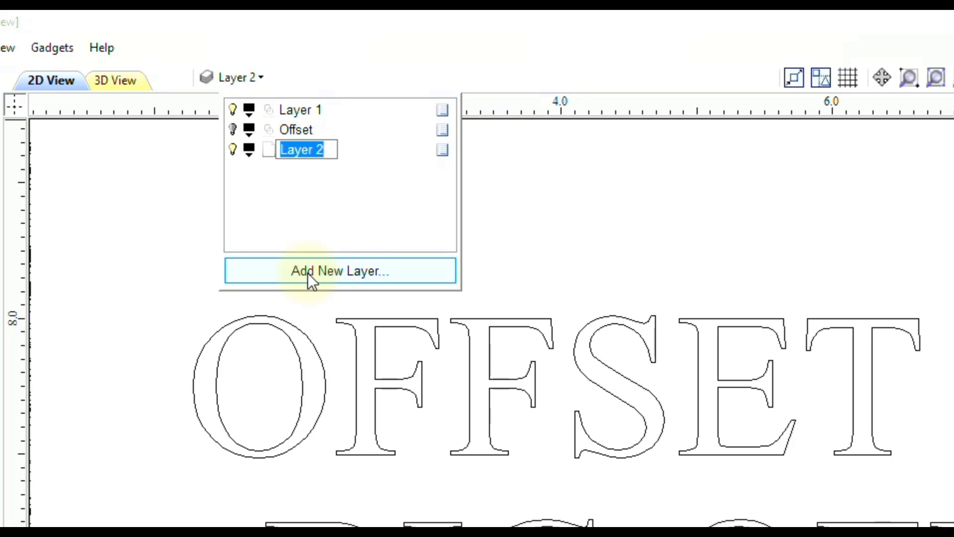
pyautogui.write('Big Offset')
pyautogui.press('Return')
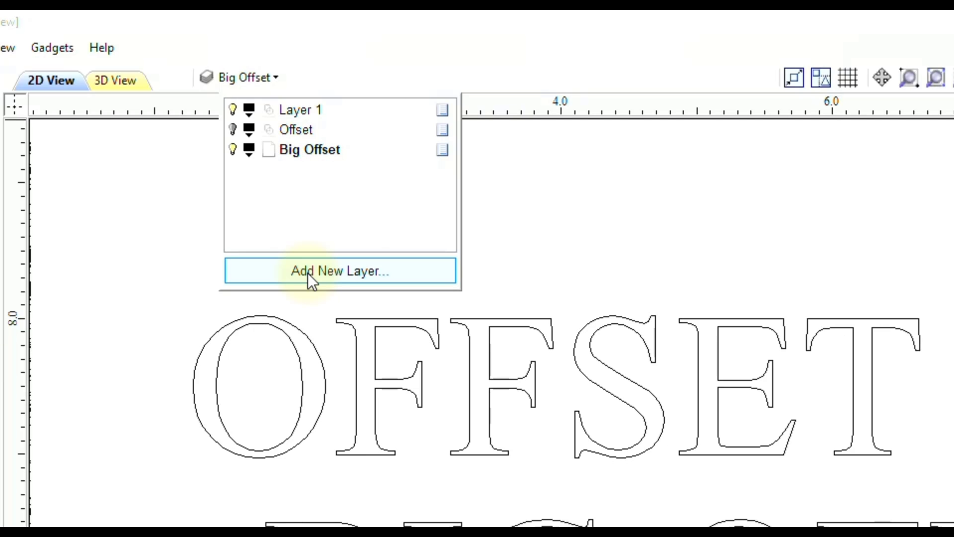
pyautogui.click(527, 207)
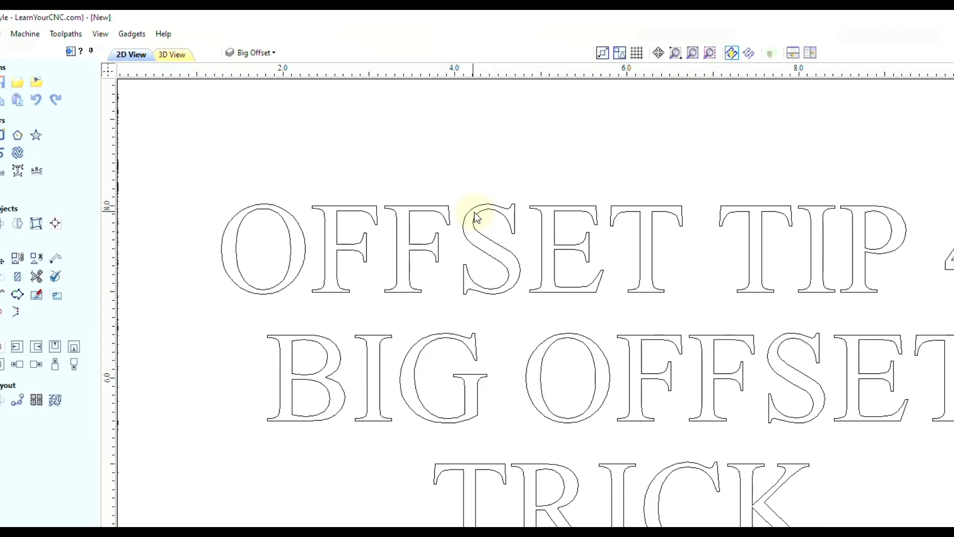
pyautogui.scroll(-3, 447, 178)
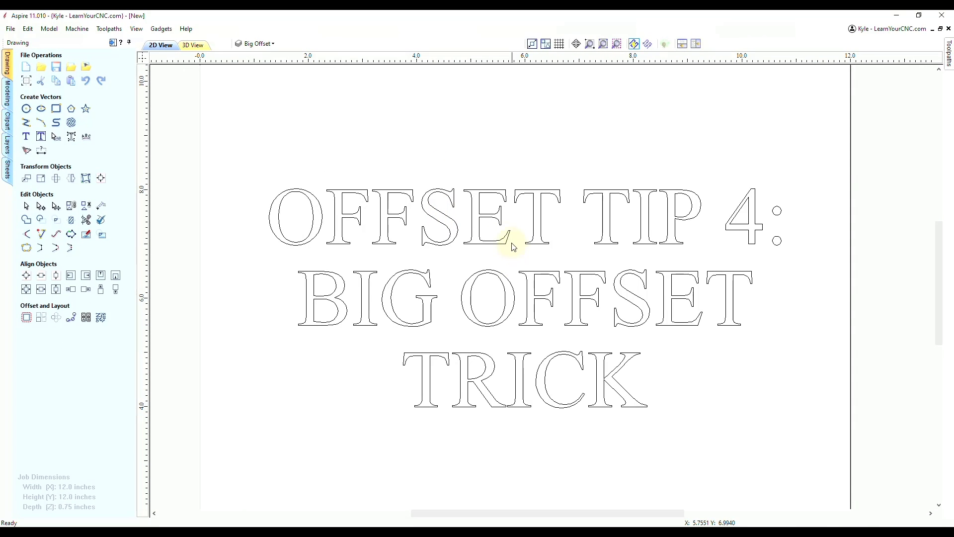
# Step: Offset the whole tip 4 text 2 inches outwards with sharp corners into one large outline
pyautogui.click(506, 237)
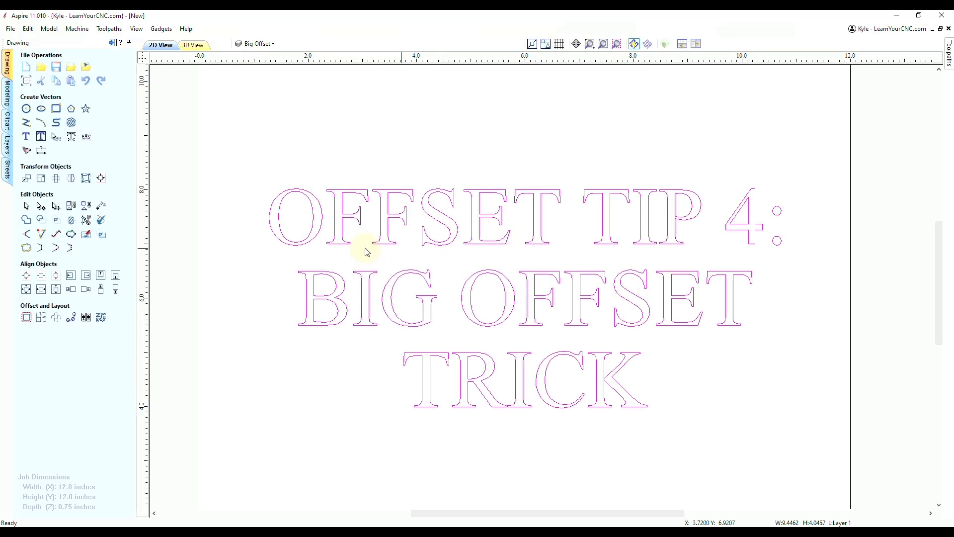
pyautogui.click(26, 317)
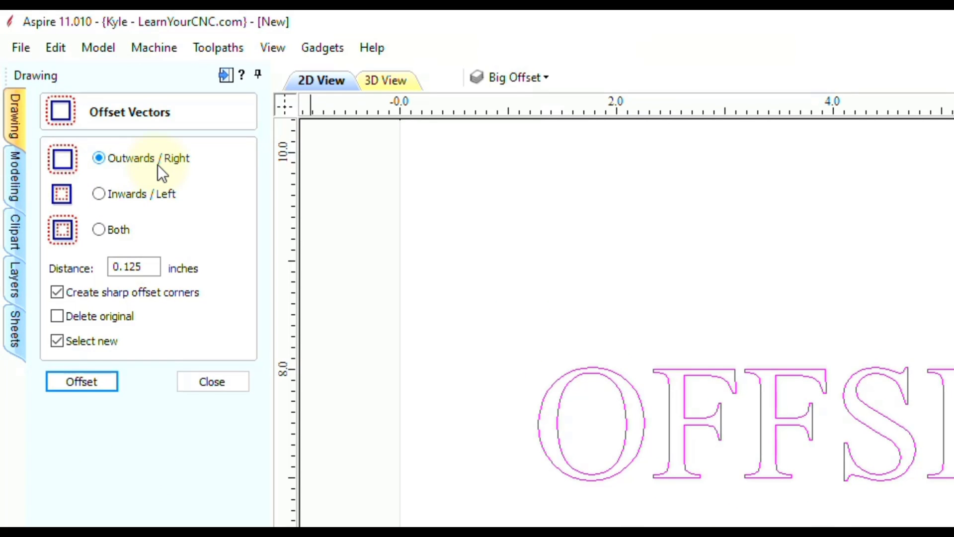
pyautogui.moveTo(152, 267); pyautogui.dragTo(87, 269)
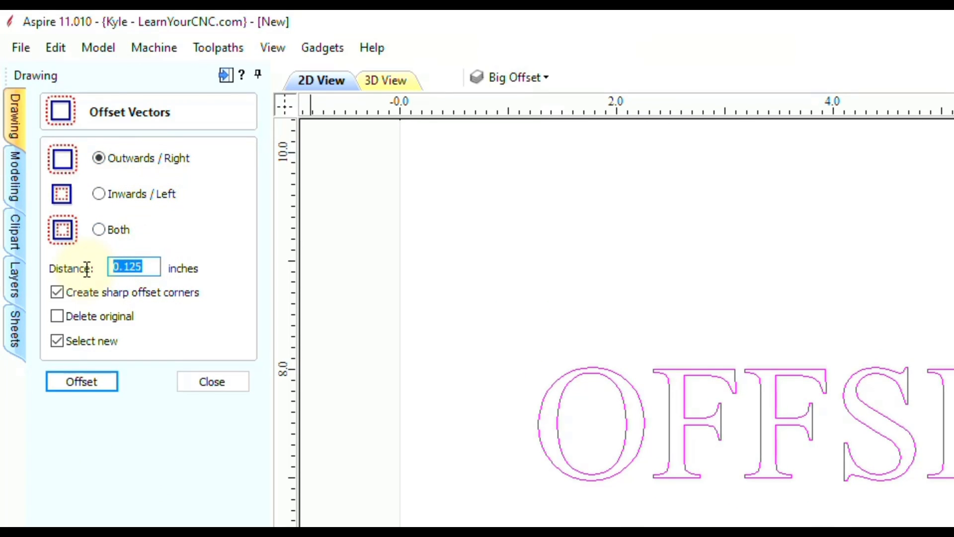
pyautogui.write('2')
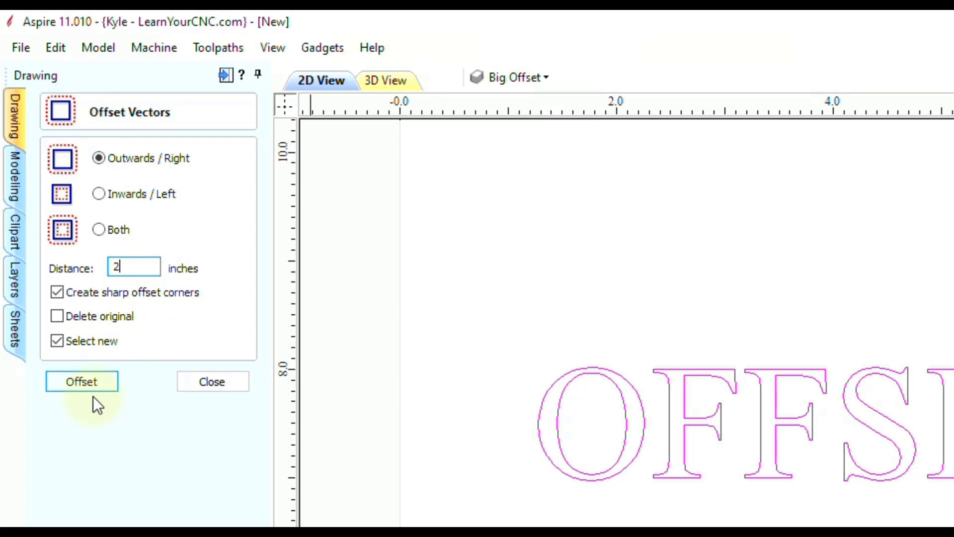
pyautogui.click(64, 386)
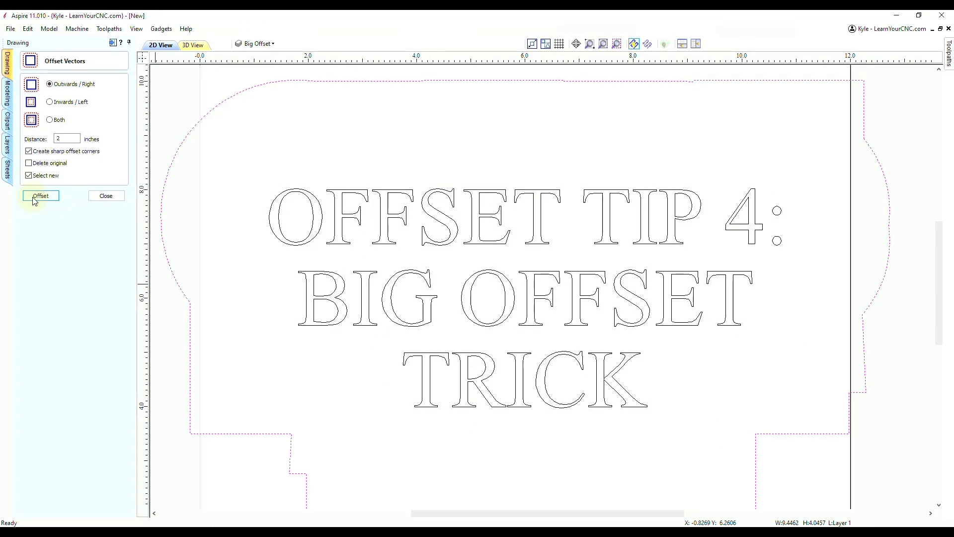
pyautogui.scroll(-3, 494, 279)
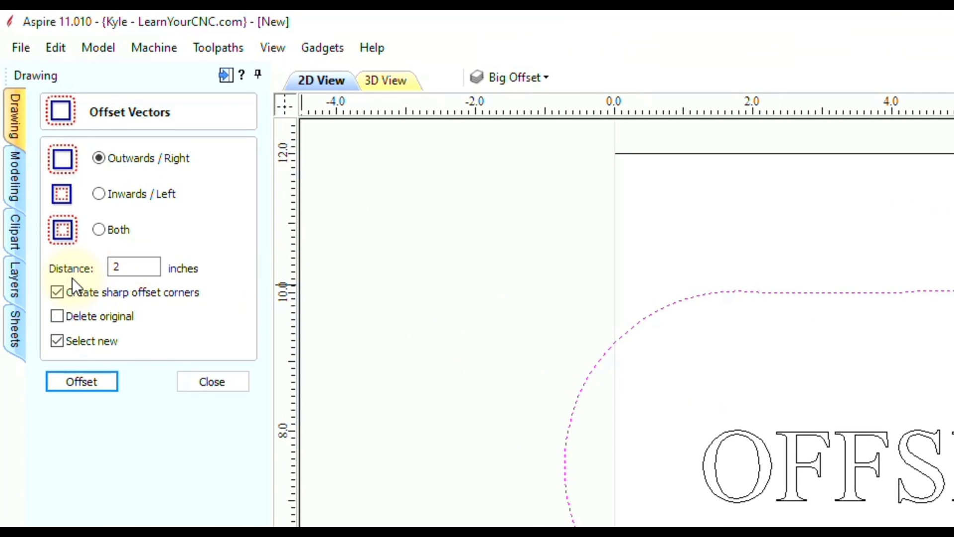
pyautogui.click(130, 267)
# Step: Offset the big outline inwards by 2-0.125 = 1.875 inches, deleting the original
pyautogui.write('.125')
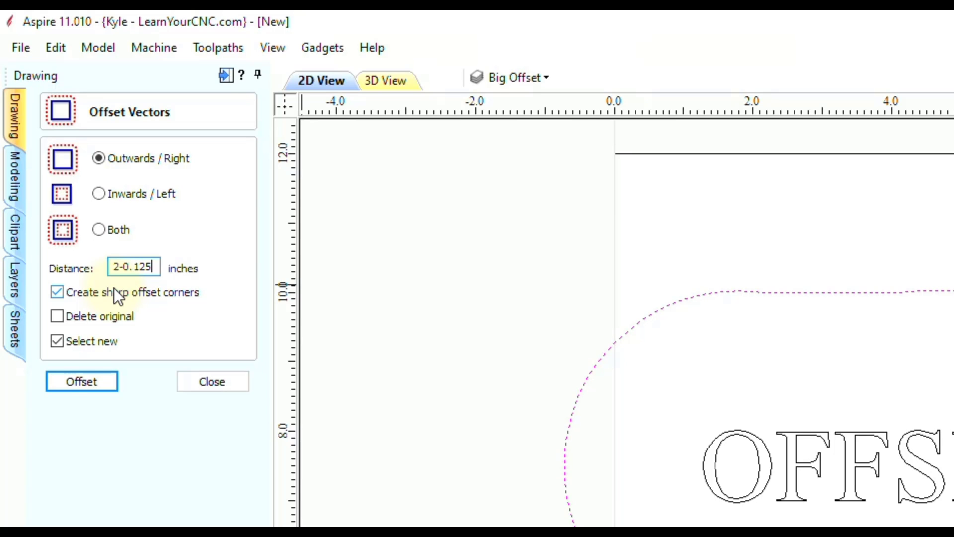
pyautogui.press('=')
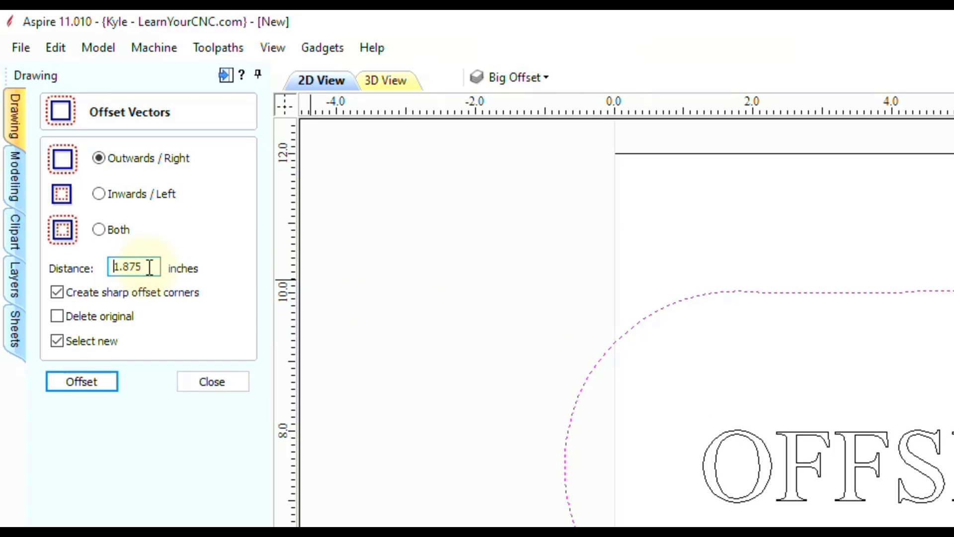
pyautogui.click(98, 196)
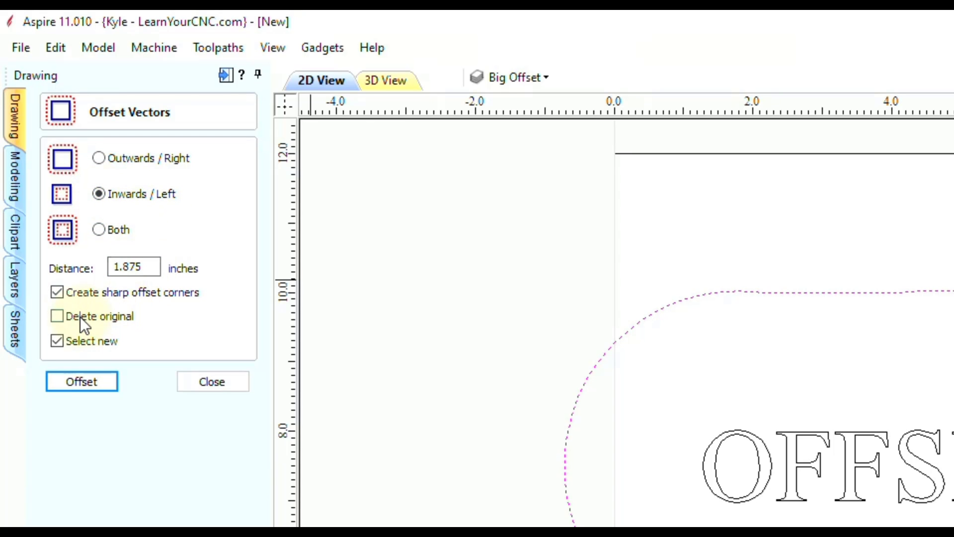
pyautogui.click(57, 317)
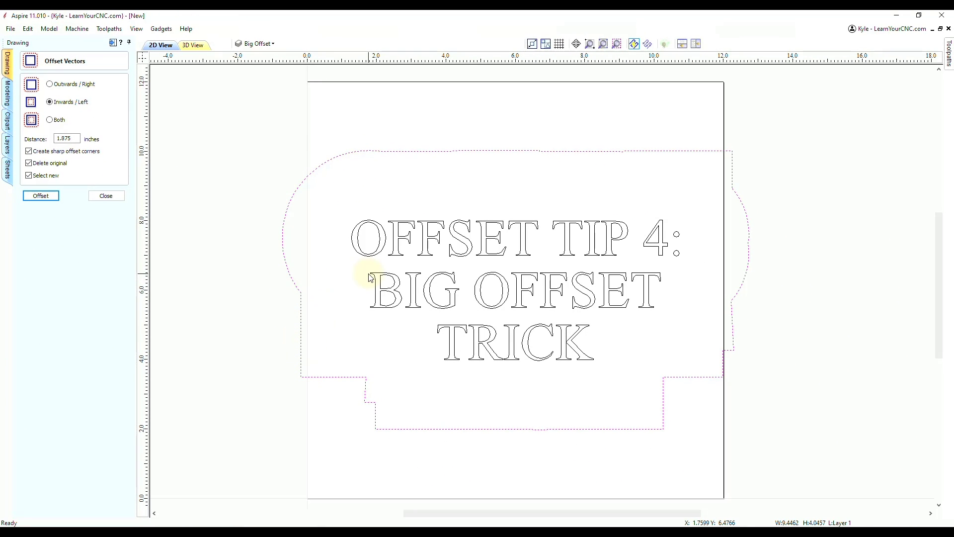
pyautogui.click(47, 196)
pyautogui.scroll(1, 486, 354)
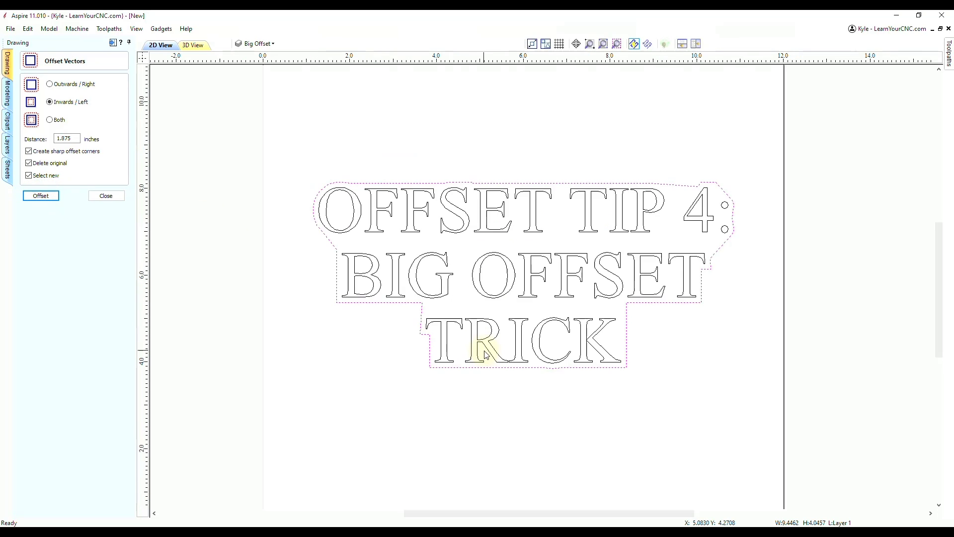
pyautogui.scroll(1, 487, 354)
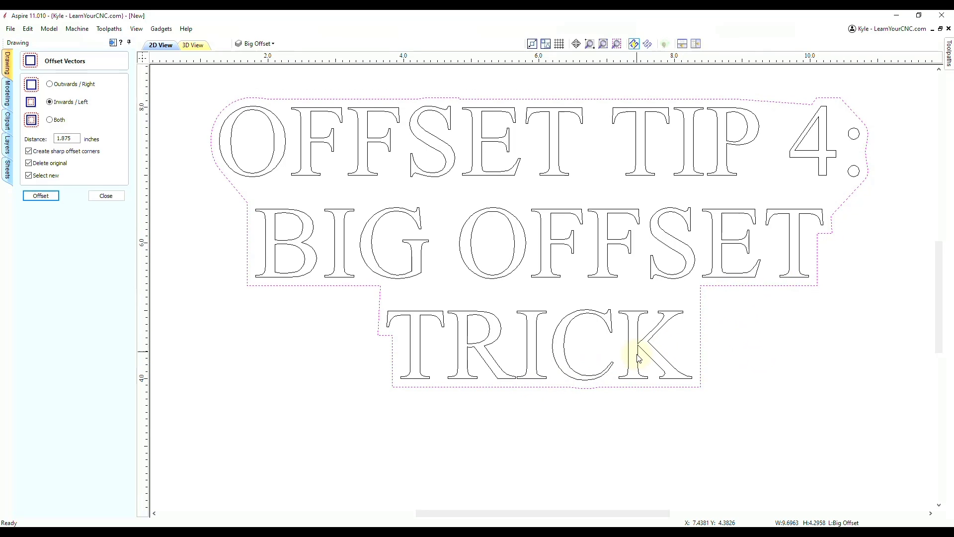
pyautogui.scroll(-2, 639, 357)
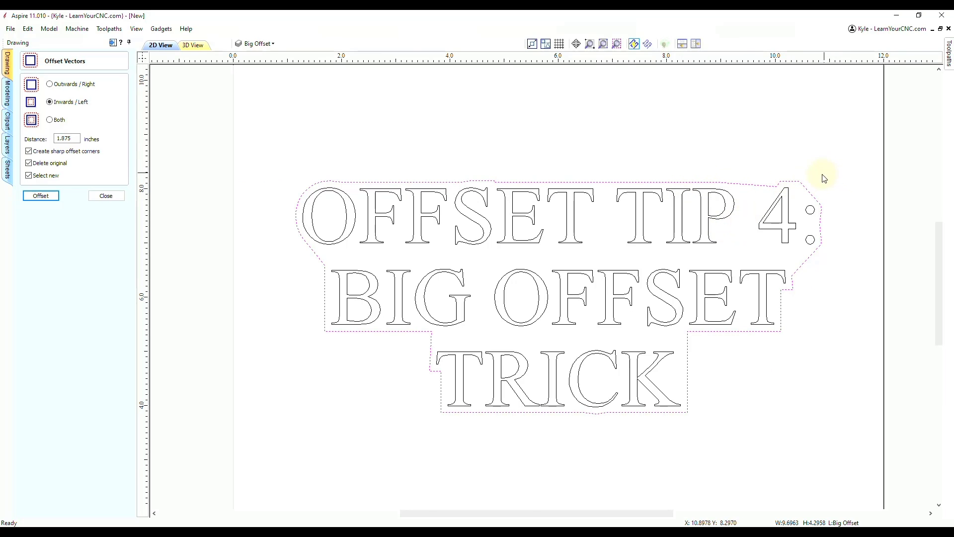
pyautogui.scroll(5, 825, 177)
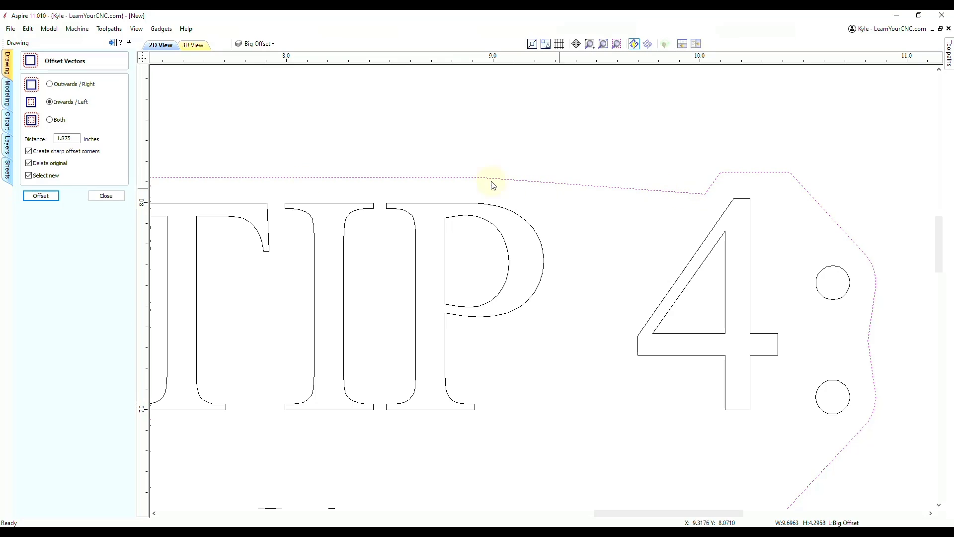
# Step: Close the offset panel and delete the node above the 4 to straighten the top edge
pyautogui.click(118, 195)
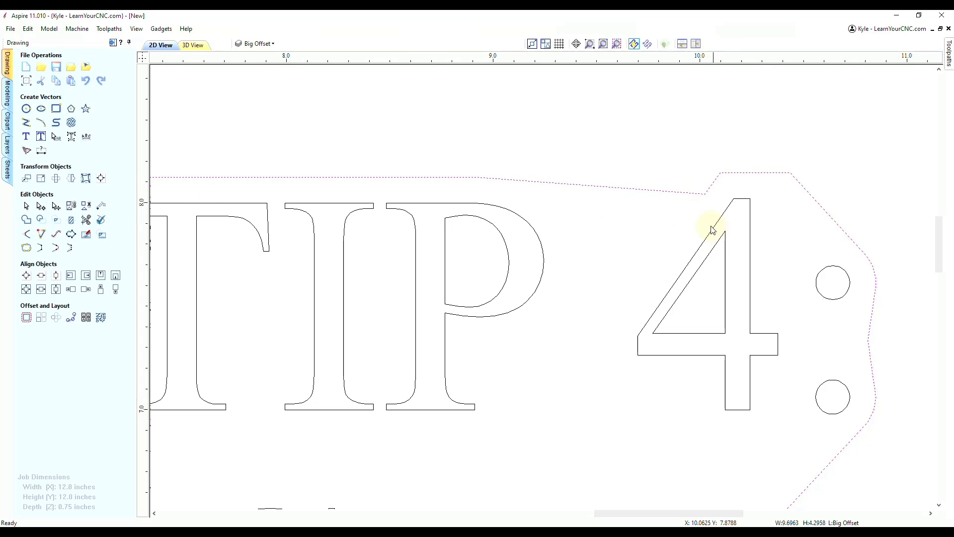
pyautogui.press('n')
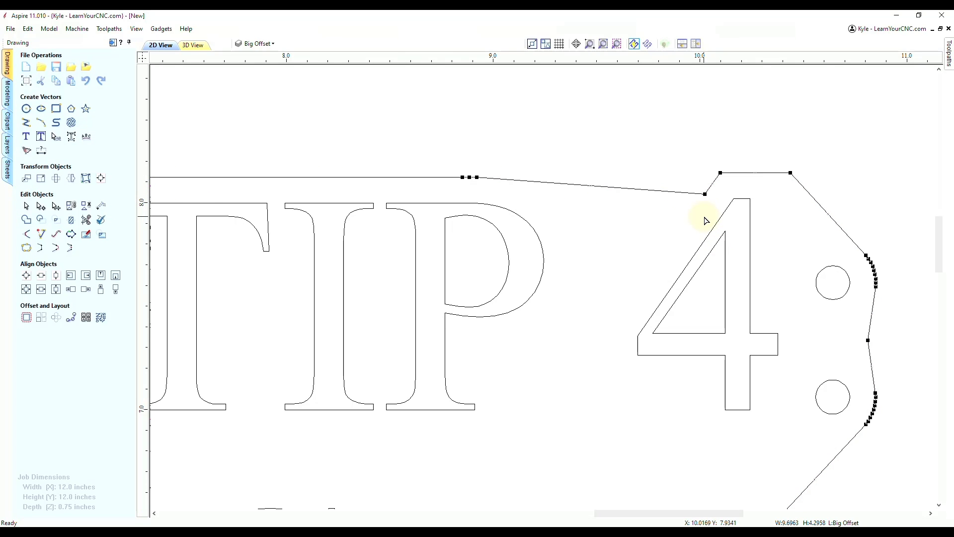
pyautogui.rightClick(704, 194)
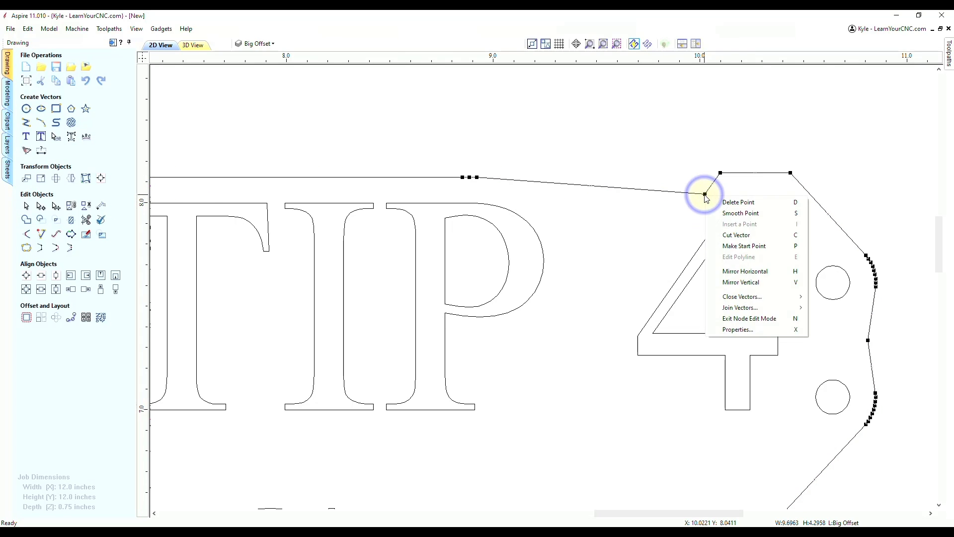
pyautogui.click(726, 205)
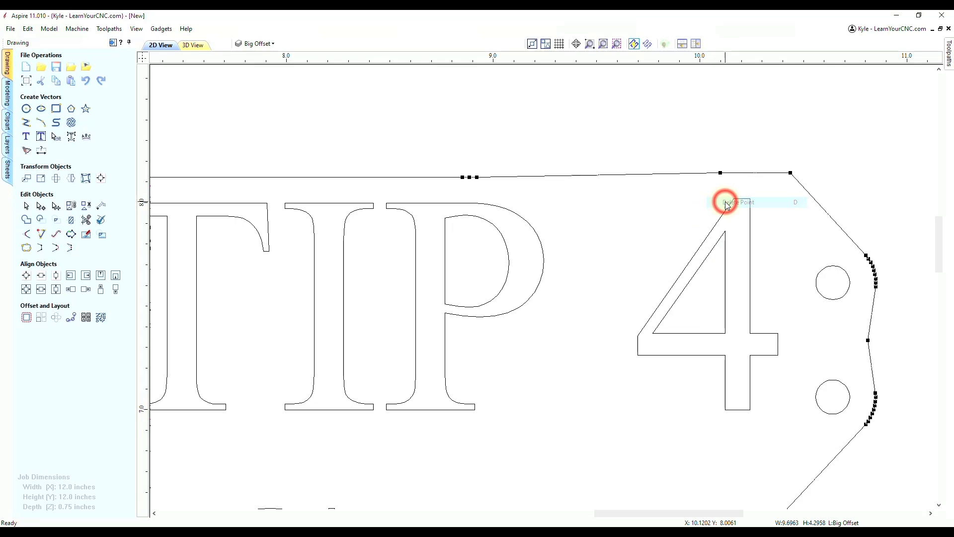
pyautogui.click(692, 202)
pyautogui.scroll(-4, 721, 214)
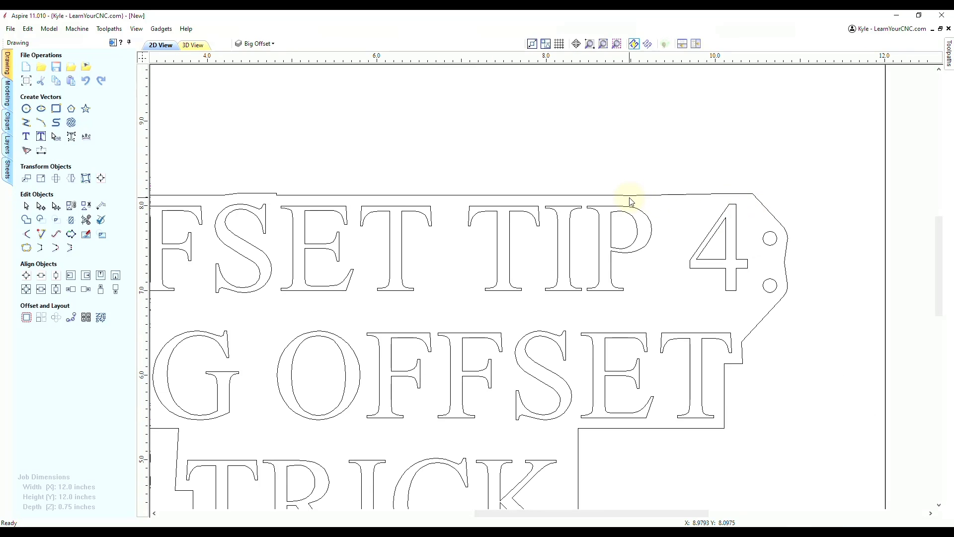
pyautogui.scroll(-2, 842, 204)
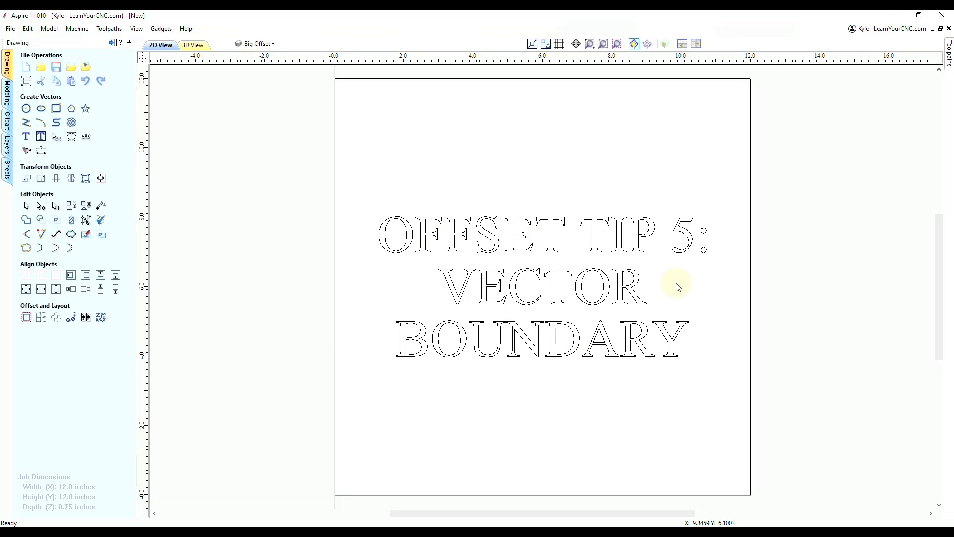
# Step: Select all the 'OFFSET TIP 5: VECTOR BOUNDARY' text vectors
pyautogui.click(589, 278)
# Step: Create 0.125-inch offset vector boundaries around the selected tip 5 letters
pyautogui.scroll(2, 590, 279)
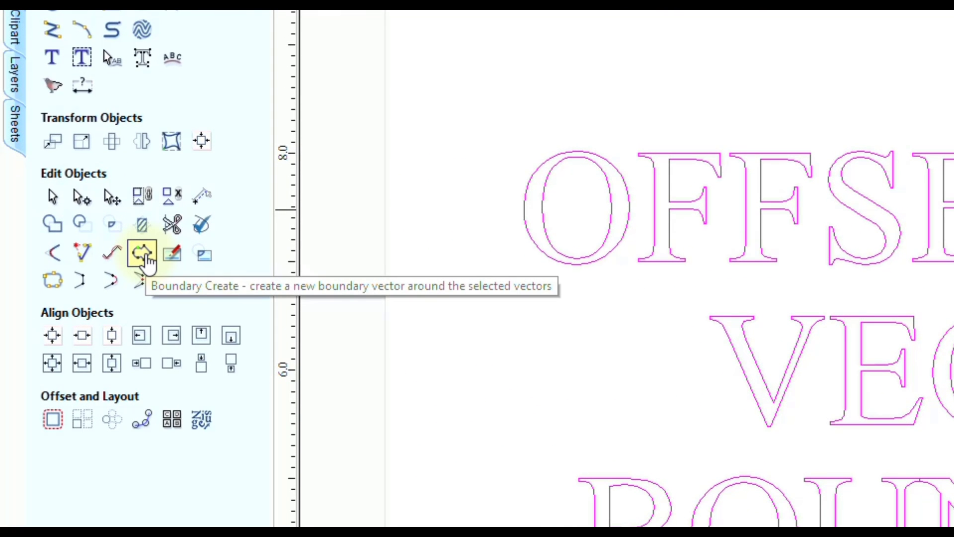
pyautogui.click(144, 254)
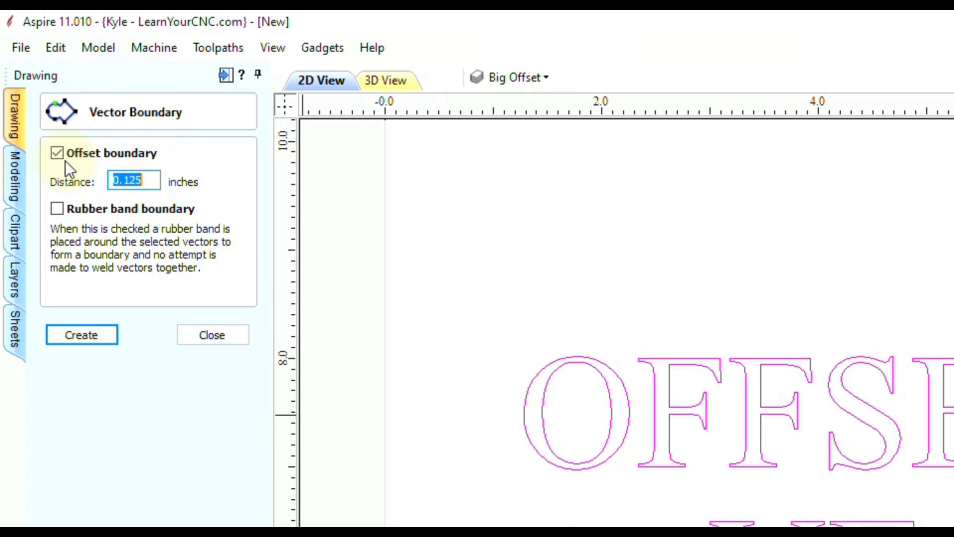
pyautogui.click(154, 181)
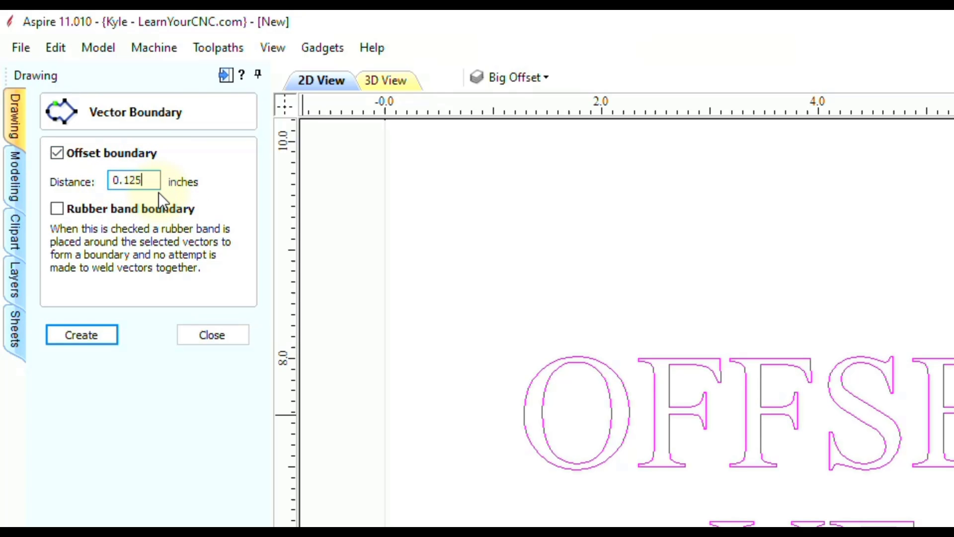
pyautogui.click(83, 337)
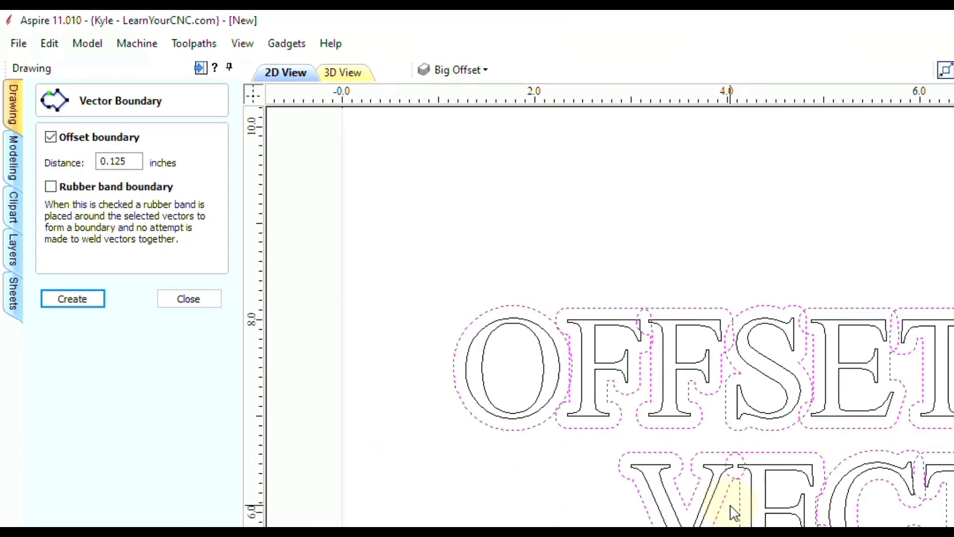
# Step: Undo the per-letter boundaries and create one 0.125-inch rubber-band boundary around the text
pyautogui.click(60, 46)
pyautogui.click(75, 68)
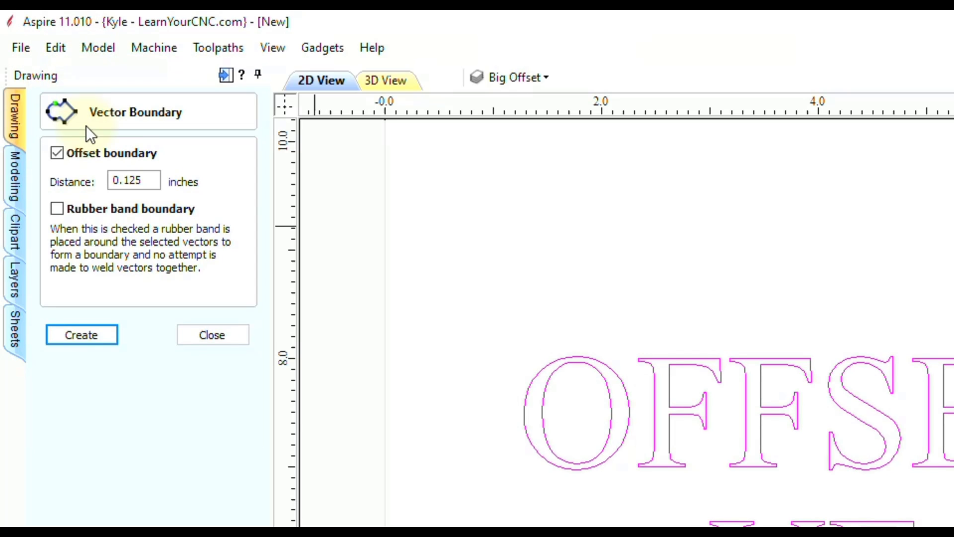
pyautogui.click(57, 210)
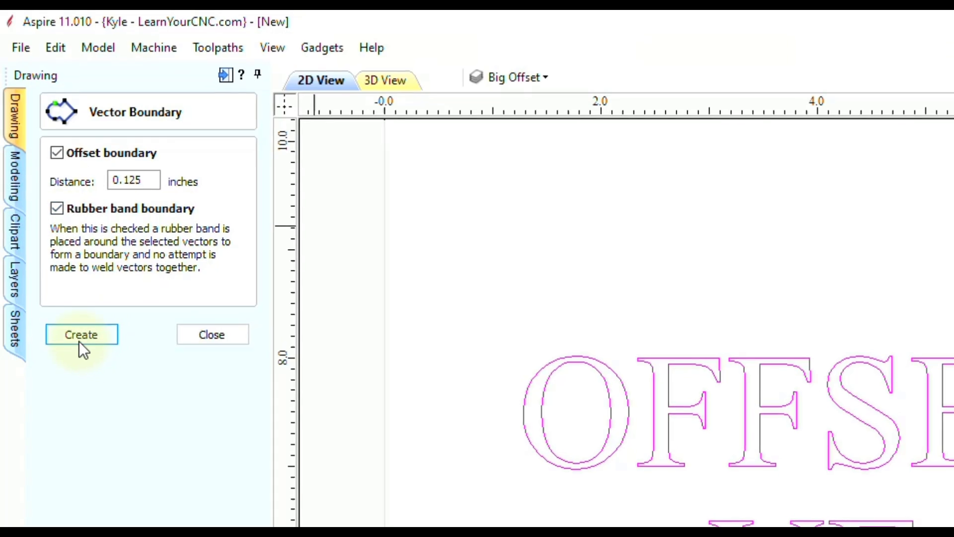
pyautogui.click(78, 336)
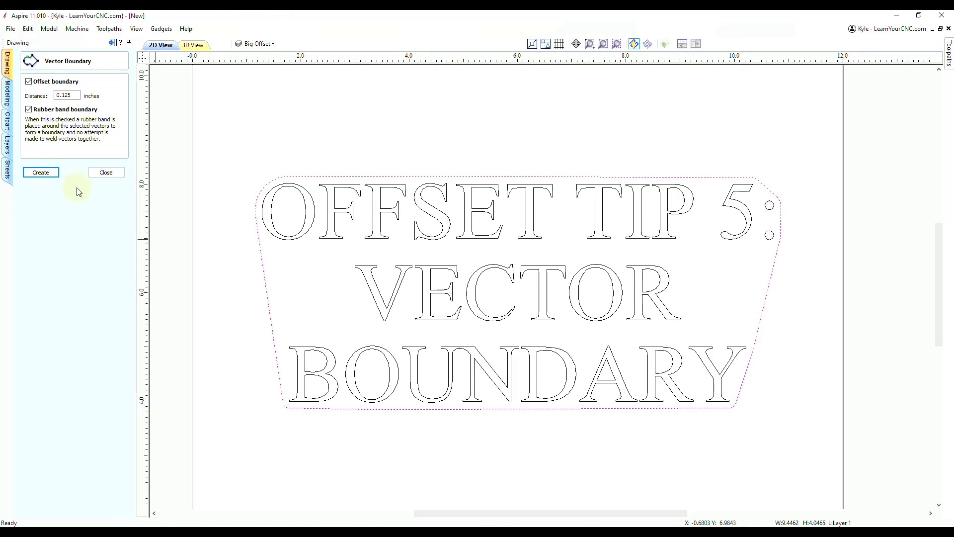